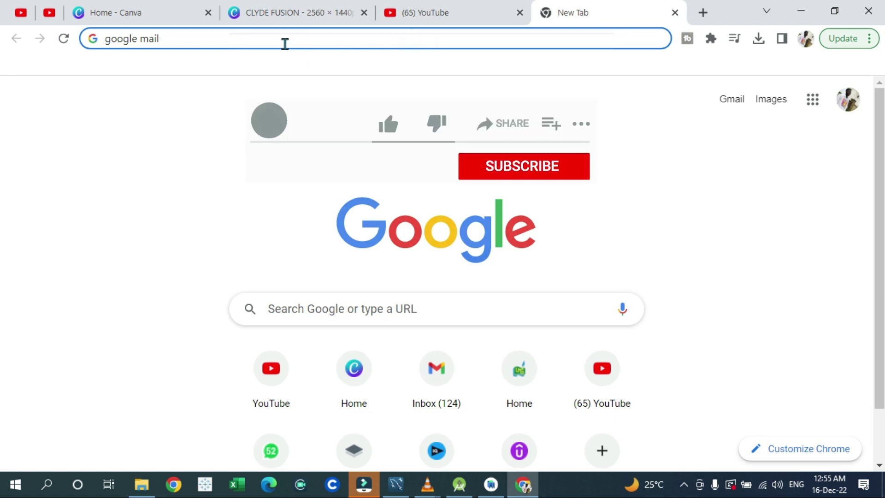
# Step: Search Google for 'create a gmail account sign up', skim the results, then return to YouTube
pyautogui.press('BackSpace')
pyautogui.press('BackSpace')
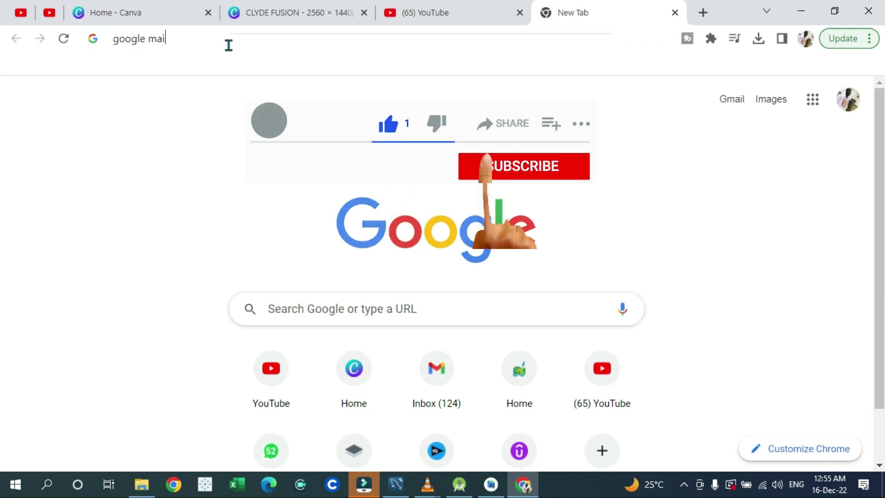
pyautogui.press('BackSpace')
pyautogui.press('BackSpace')
pyautogui.press('BackSpace')
pyautogui.press('BackSpace')
pyautogui.press('BackSpace')
pyautogui.press('BackSpace')
pyautogui.press('BackSpace')
pyautogui.press('BackSpace')
pyautogui.press('BackSpace')
pyautogui.write('cr')
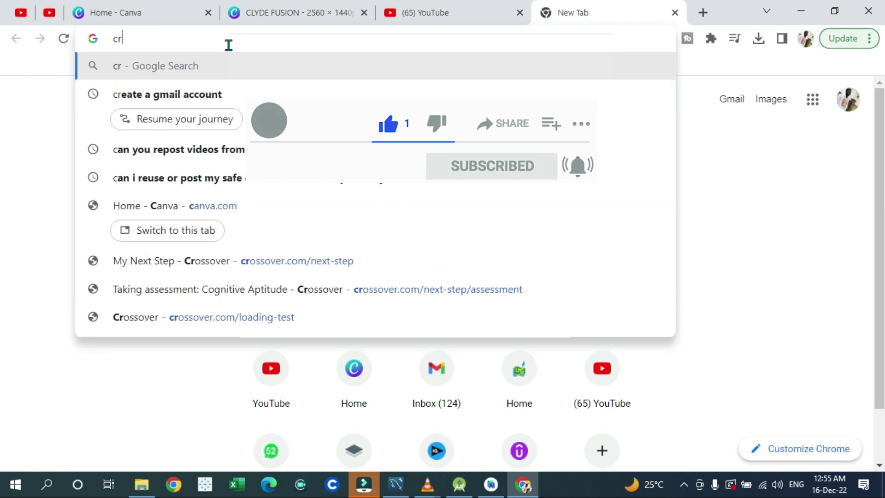
pyautogui.write('eate')
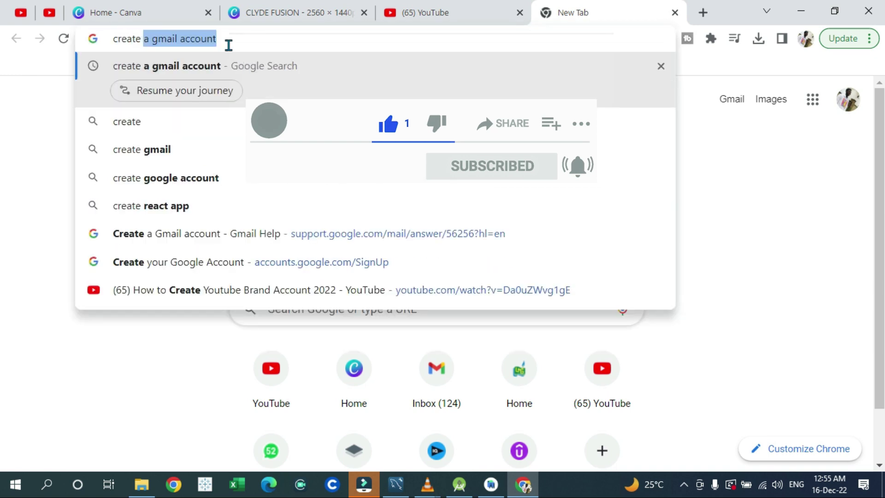
pyautogui.click(255, 38)
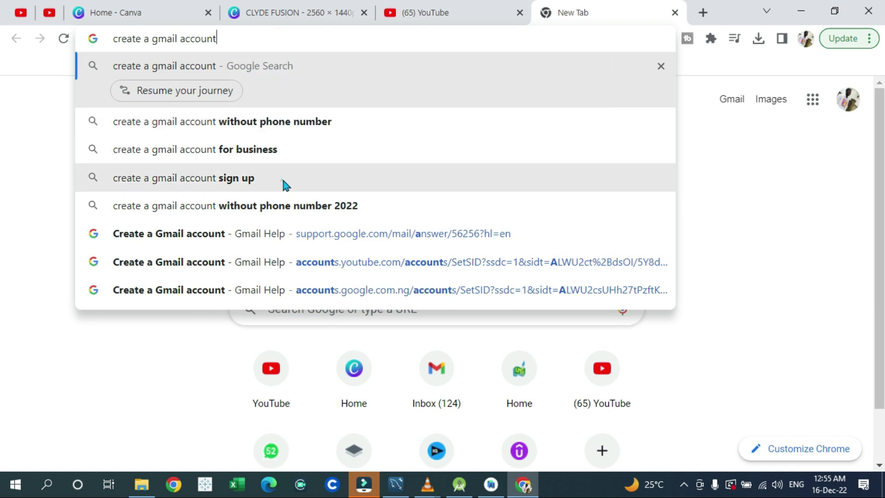
pyautogui.click(283, 180)
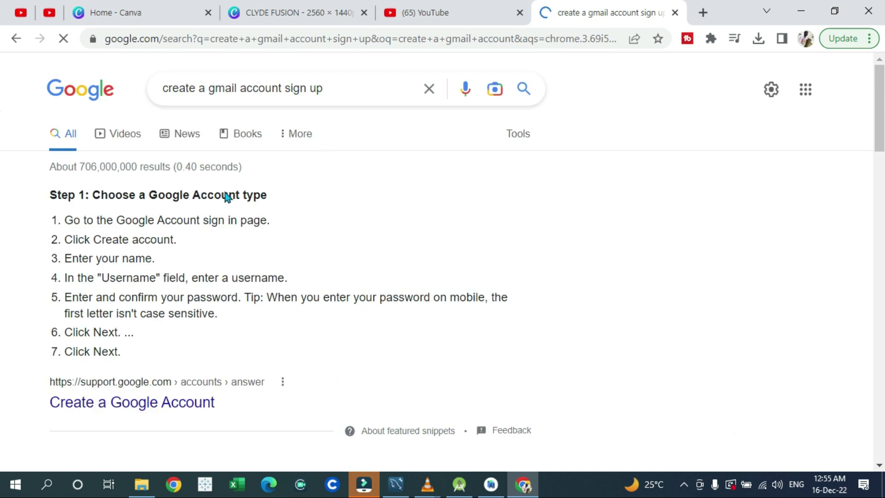
pyautogui.scroll(-3, 166, 221)
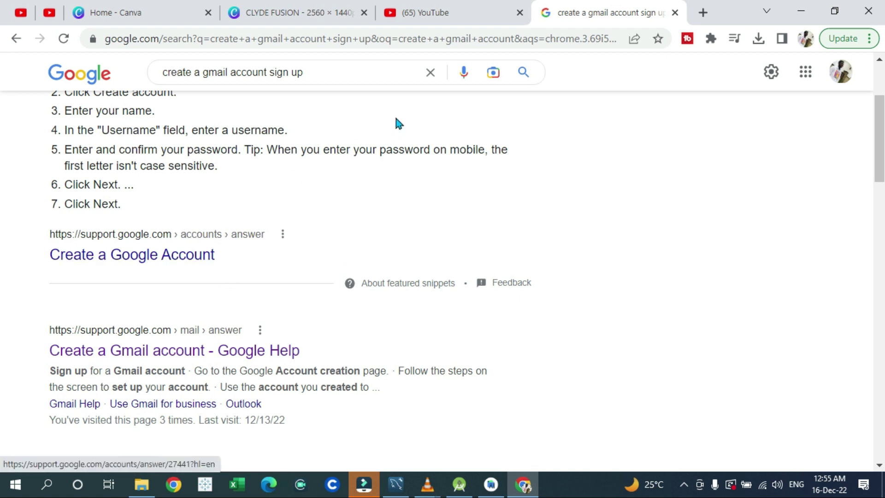
pyautogui.click(423, 15)
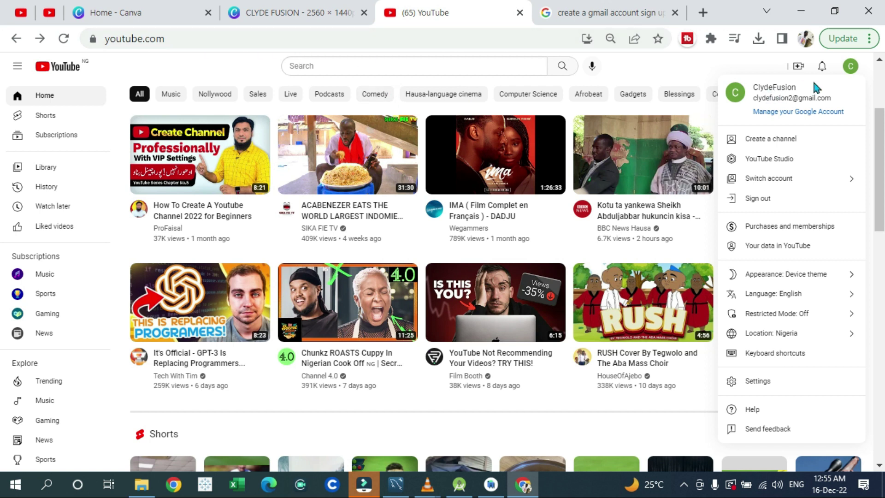
# Step: Switch YouTube to the ClydeFusion Google account and reopen its account menu
pyautogui.click(852, 70)
pyautogui.click(853, 71)
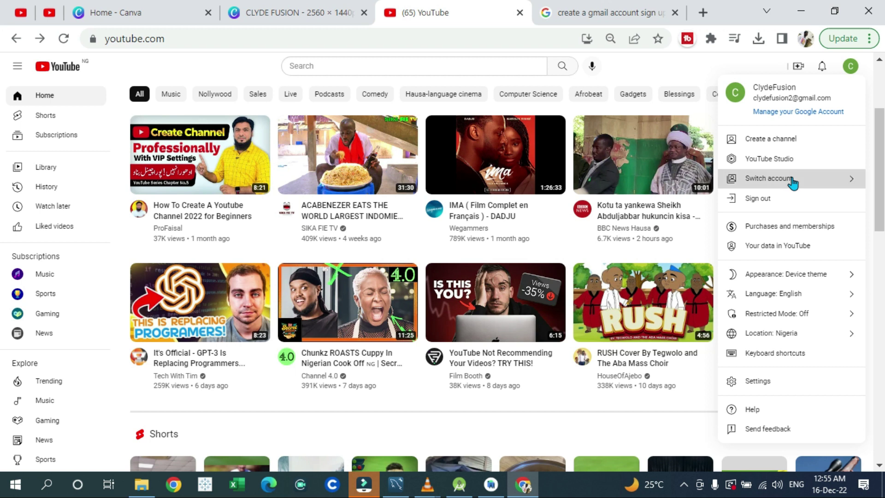
pyautogui.click(792, 183)
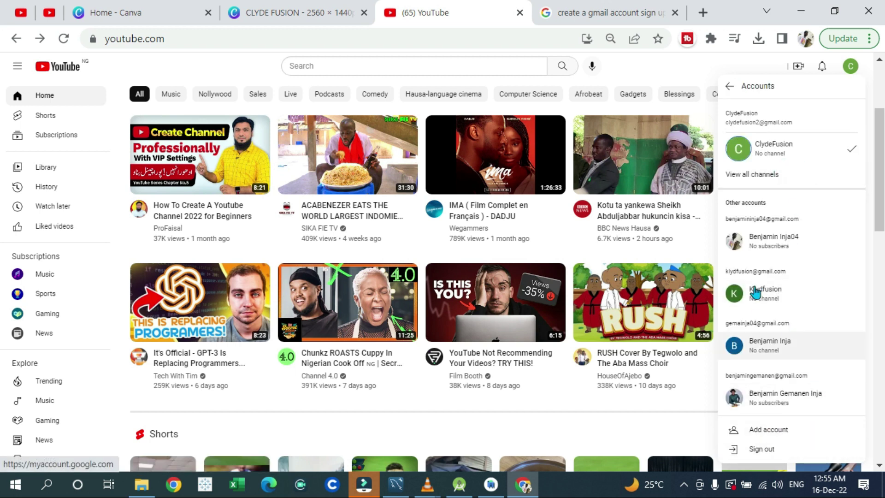
pyautogui.click(777, 150)
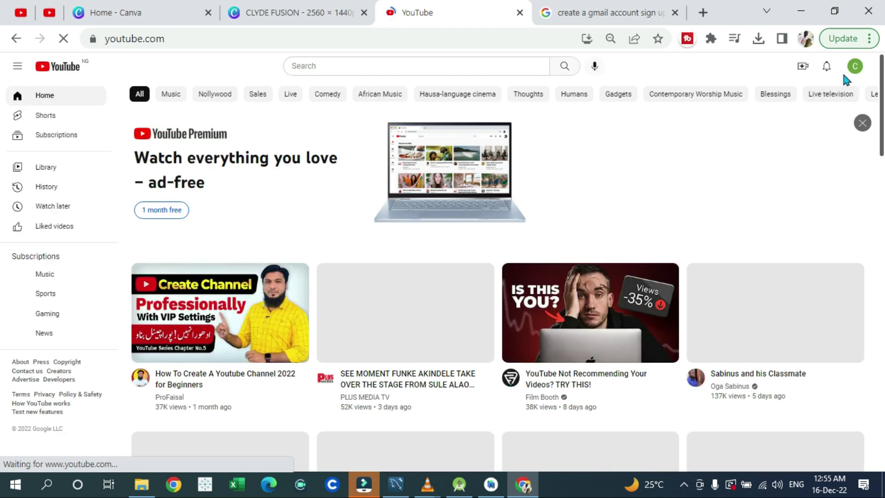
pyautogui.click(853, 72)
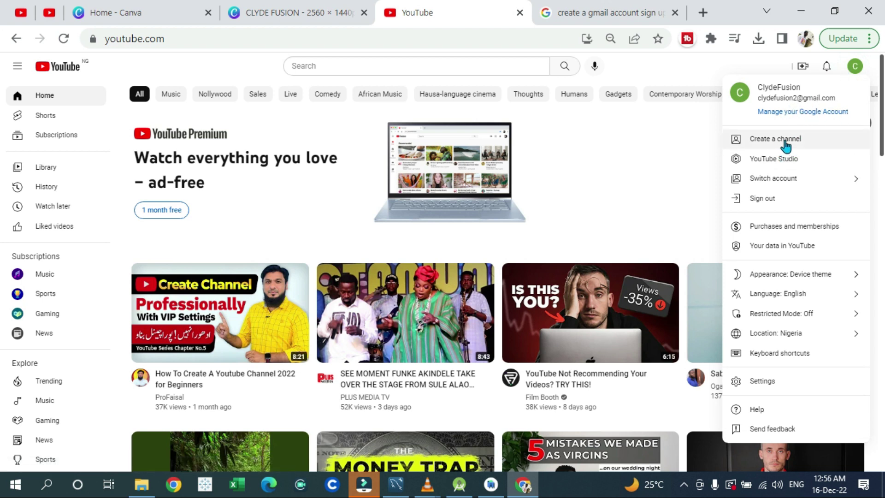
# Step: Start a new channel and check the ClydeFusion name and its matching handle
pyautogui.click(786, 140)
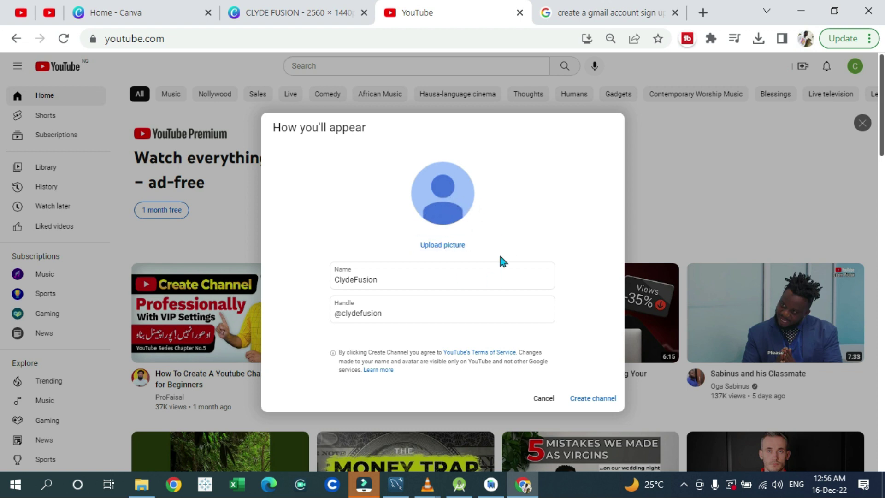
pyautogui.click(396, 279)
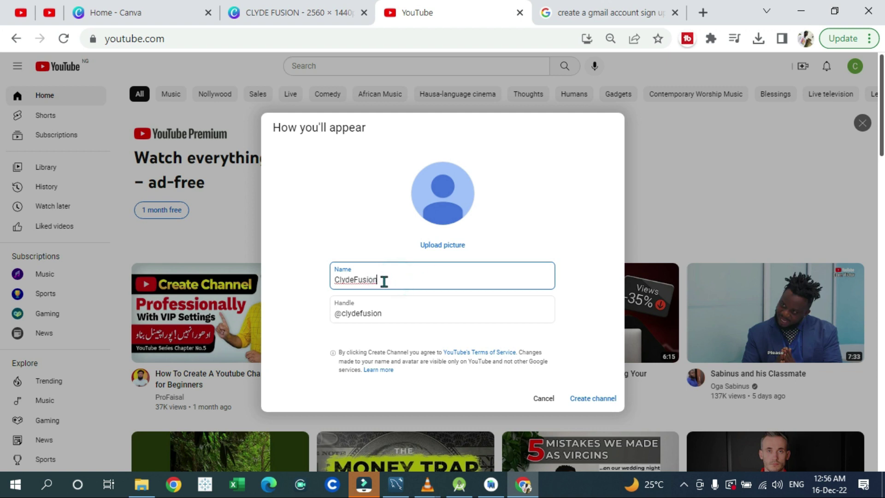
pyautogui.click(396, 311)
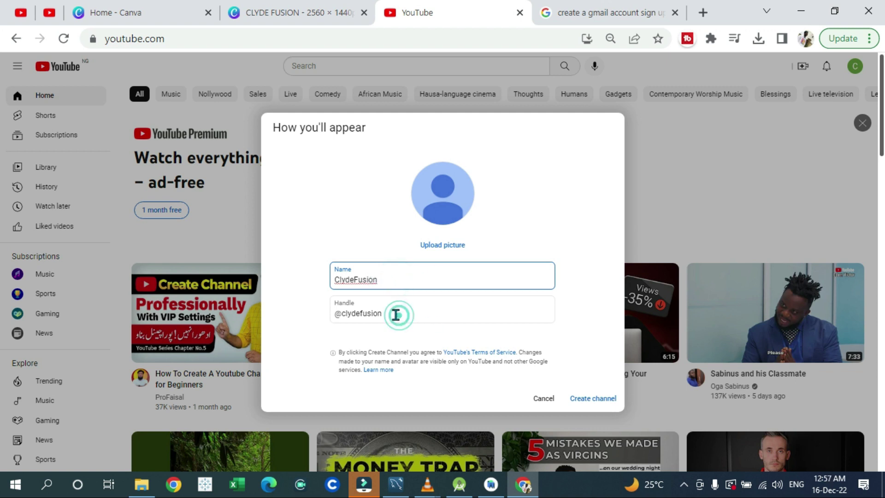
pyautogui.click(386, 313)
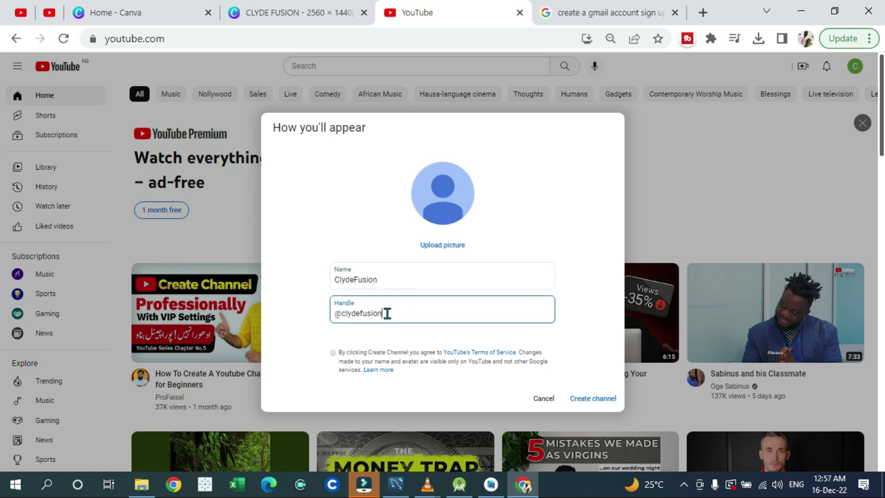
pyautogui.click(399, 277)
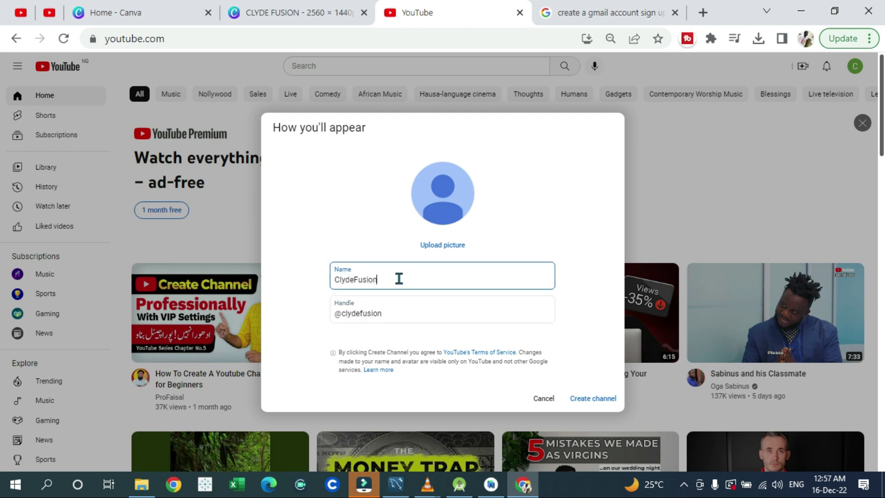
pyautogui.click(394, 313)
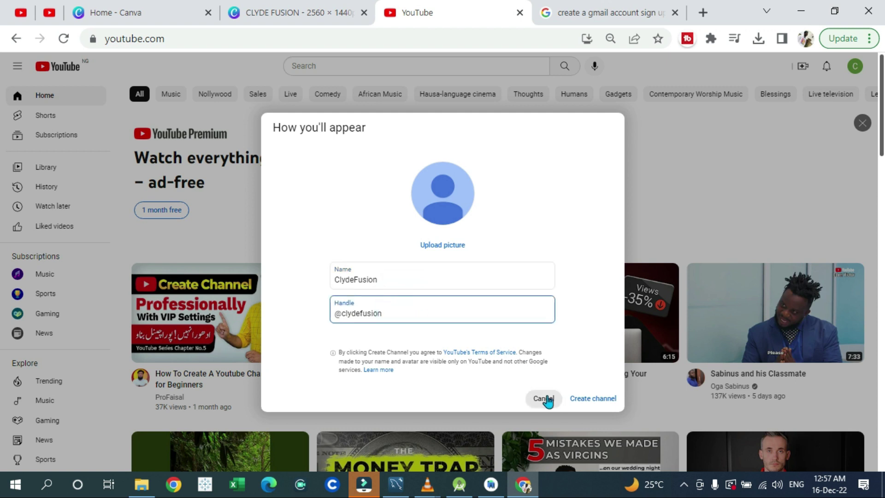
# Step: Confirm creation of the ClydeFusion channel and scroll the sidebar down to More from YouTube
pyautogui.click(394, 279)
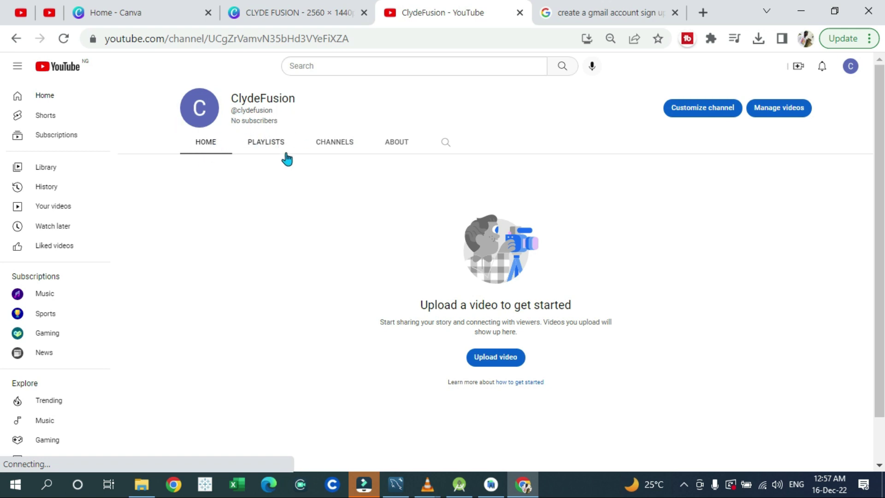
pyautogui.click(503, 359)
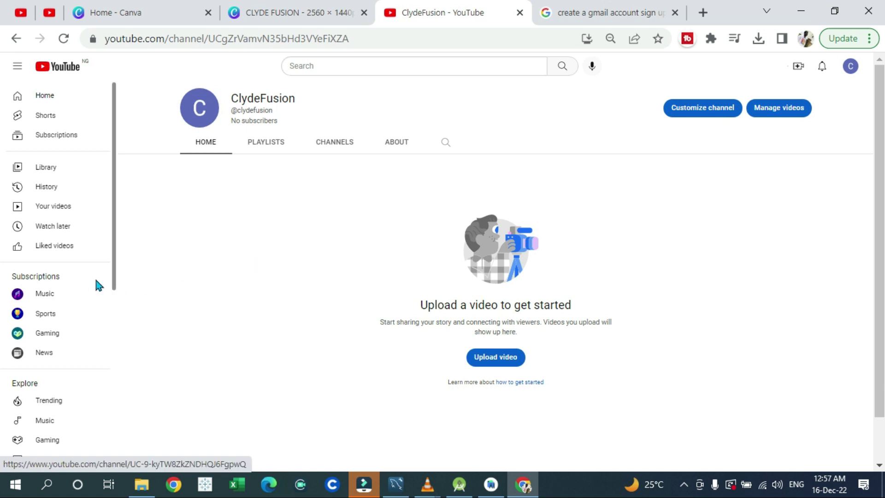
pyautogui.scroll(-7, 62, 249)
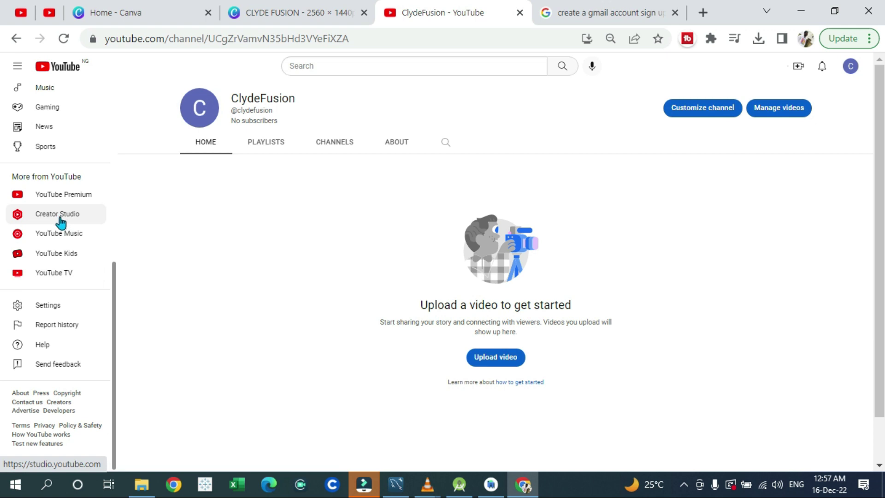
# Step: Open the channel in YouTube Studio, dismiss the welcome and theme notices, and open Settings
pyautogui.click(60, 218)
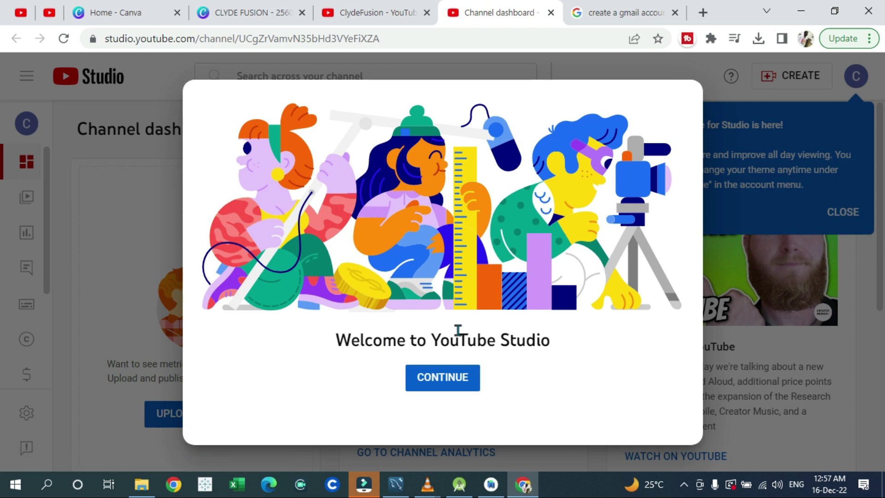
pyautogui.click(446, 385)
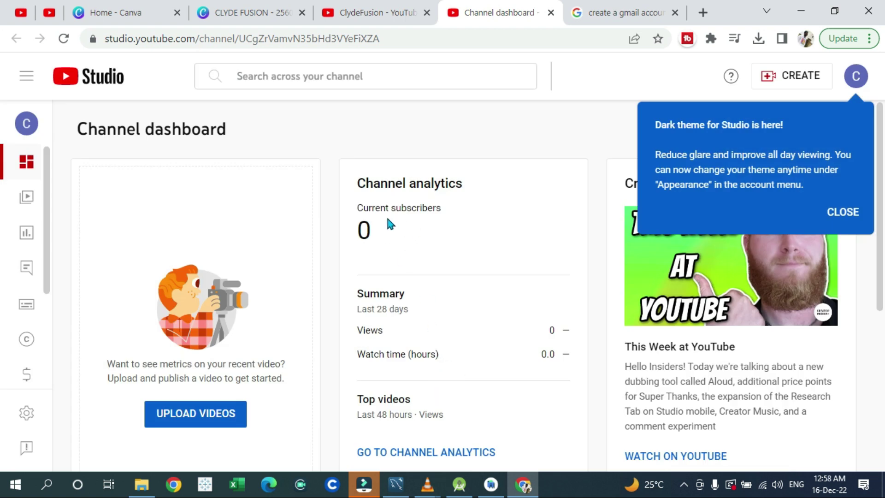
pyautogui.click(837, 219)
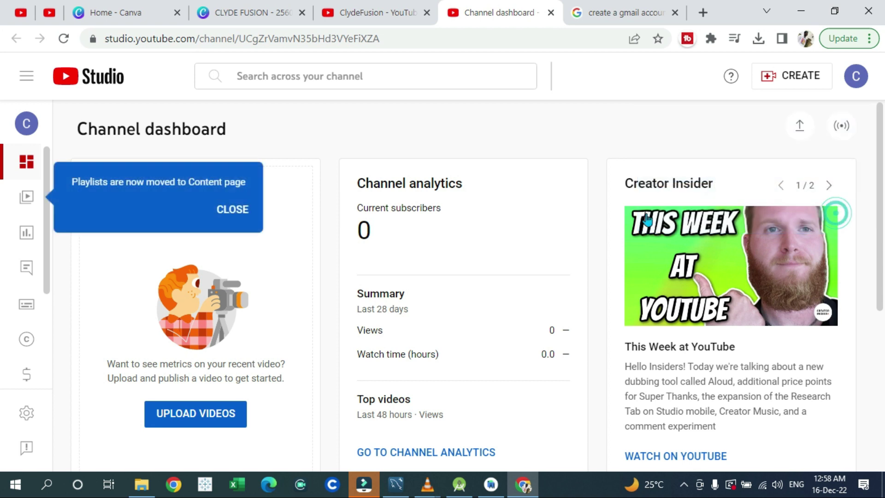
pyautogui.scroll(-5, 423, 198)
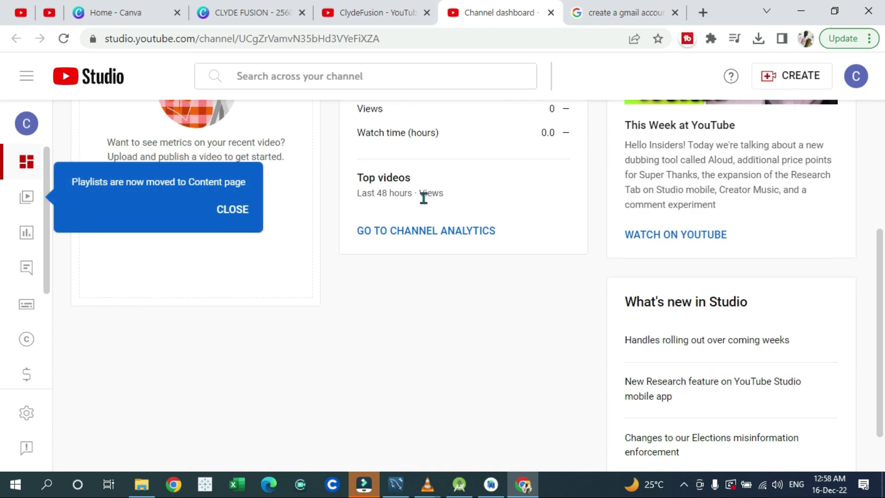
pyautogui.scroll(-2, 424, 334)
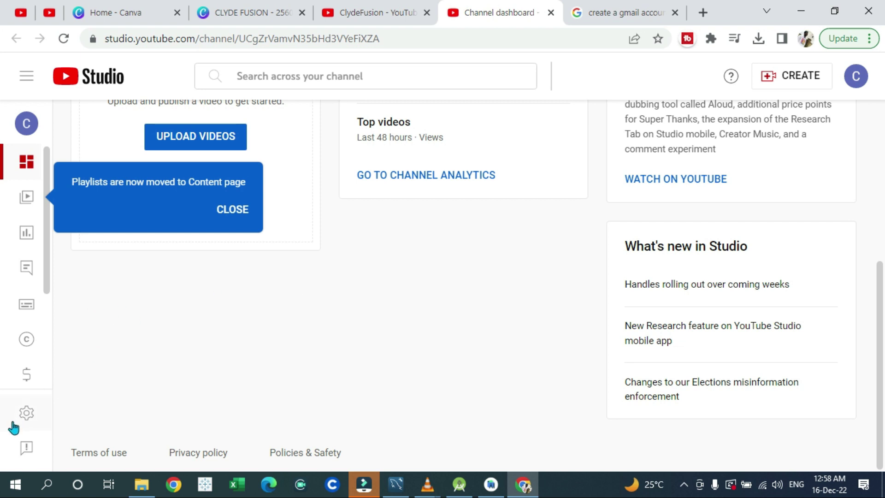
pyautogui.scroll(-3, 30, 340)
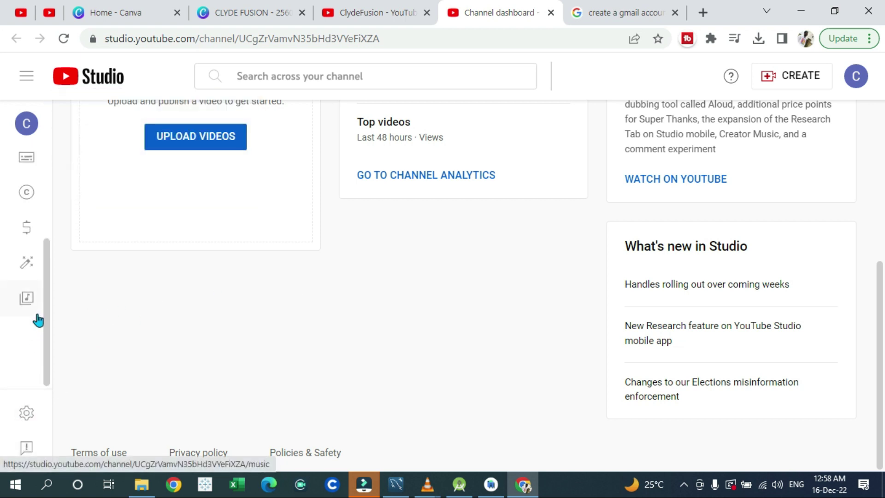
pyautogui.click(27, 412)
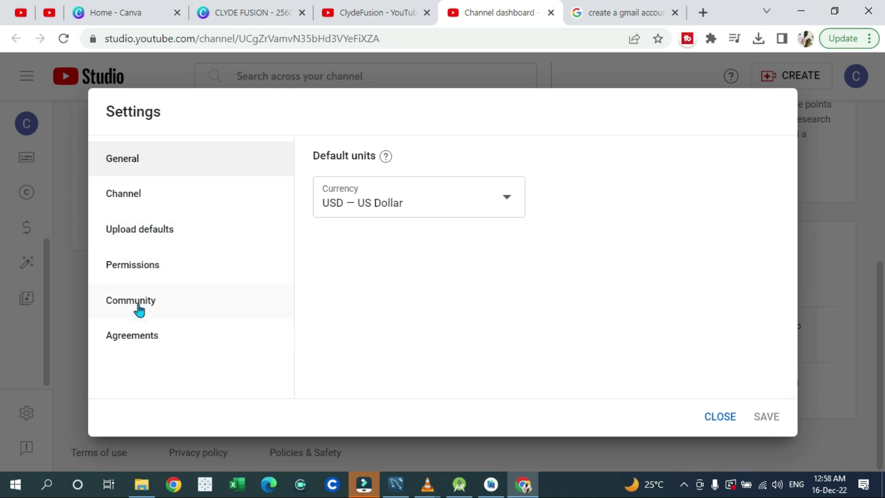
# Step: In Basic info, set the country of residence to Nigeria
pyautogui.click(135, 196)
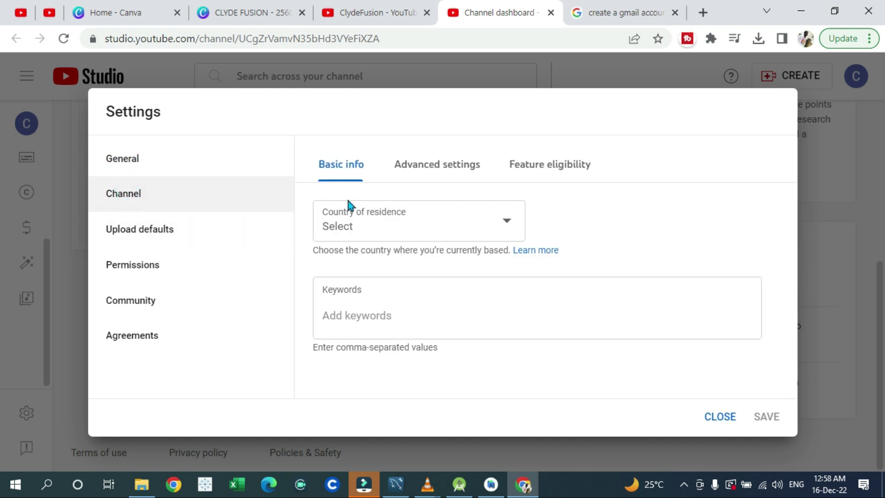
pyautogui.click(362, 223)
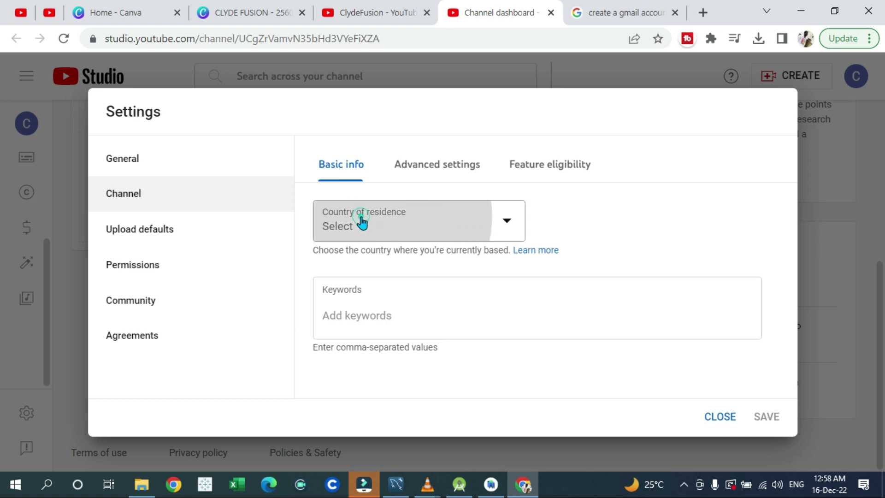
pyautogui.scroll(-10, 374, 348)
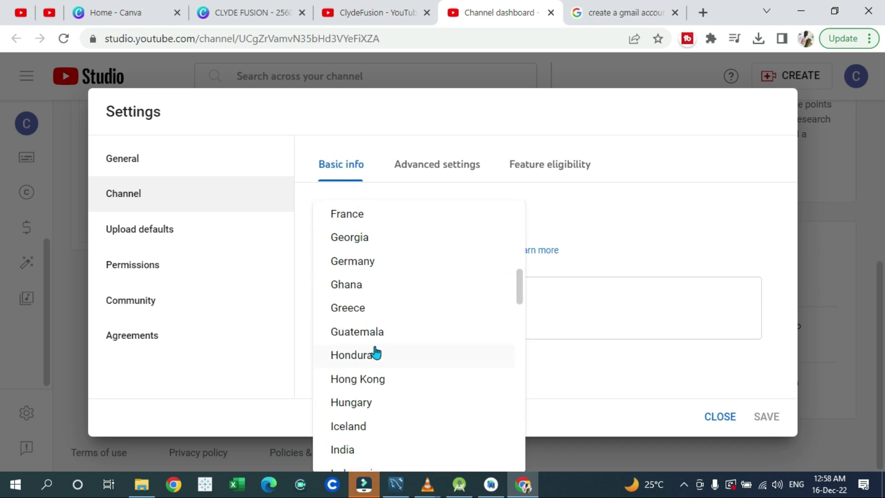
pyautogui.scroll(-18, 386, 392)
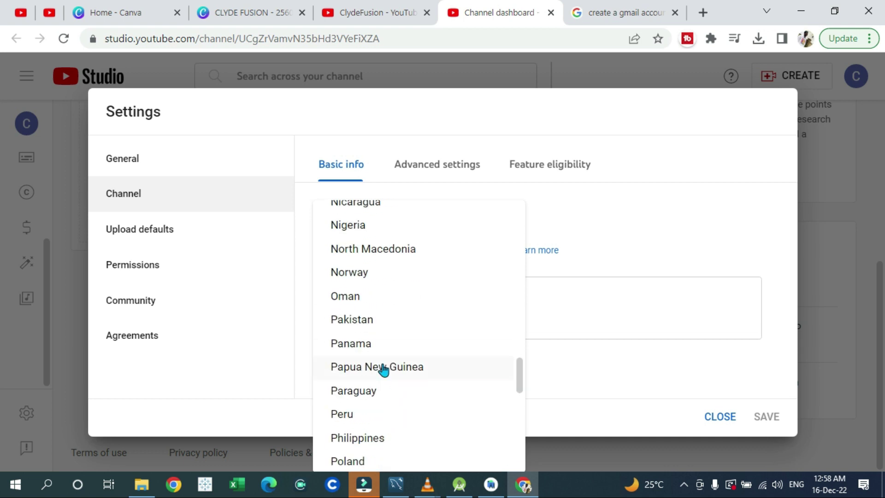
pyautogui.scroll(-7, 383, 369)
pyautogui.scroll(11, 385, 346)
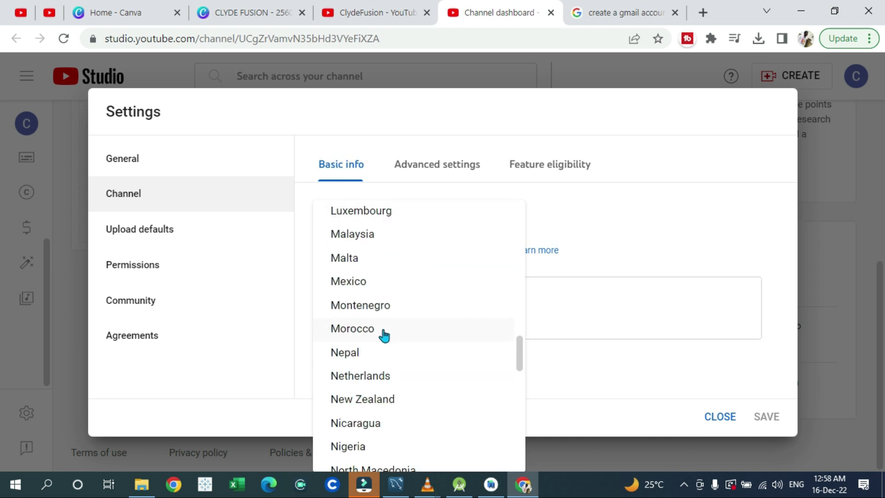
pyautogui.scroll(2, 385, 336)
pyautogui.scroll(-3, 377, 341)
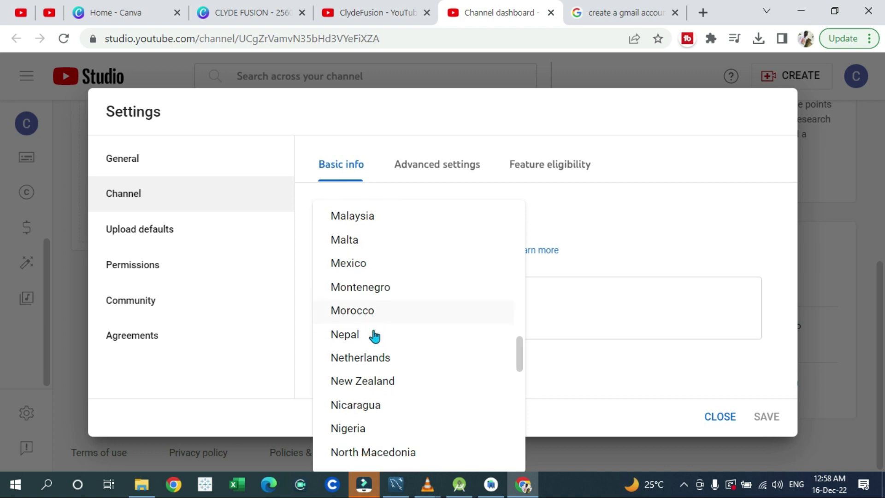
pyautogui.scroll(-3, 371, 322)
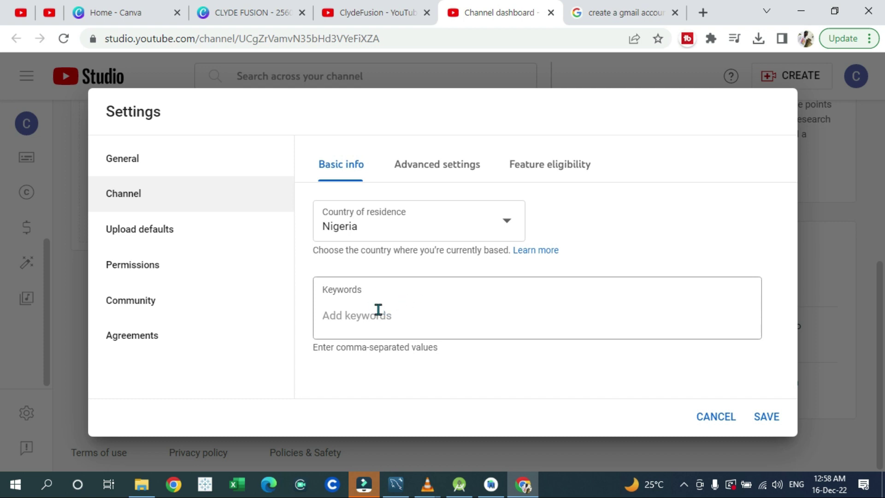
# Step: Add the channel keywords 'online courses' and 'free certificate courses'
pyautogui.click(356, 322)
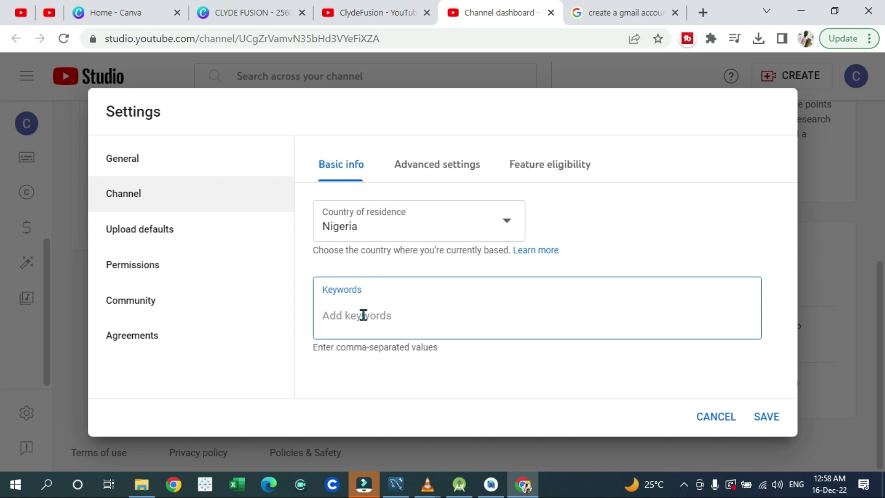
pyautogui.write('online courses,')
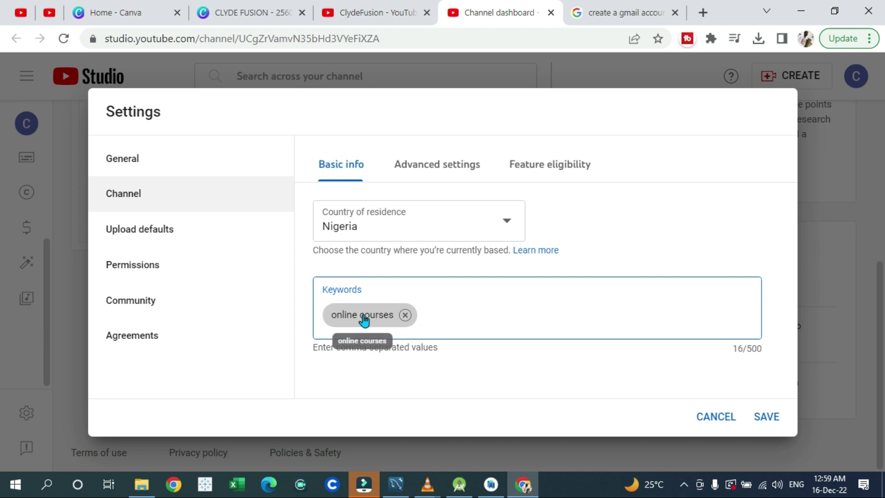
pyautogui.write('free certificate')
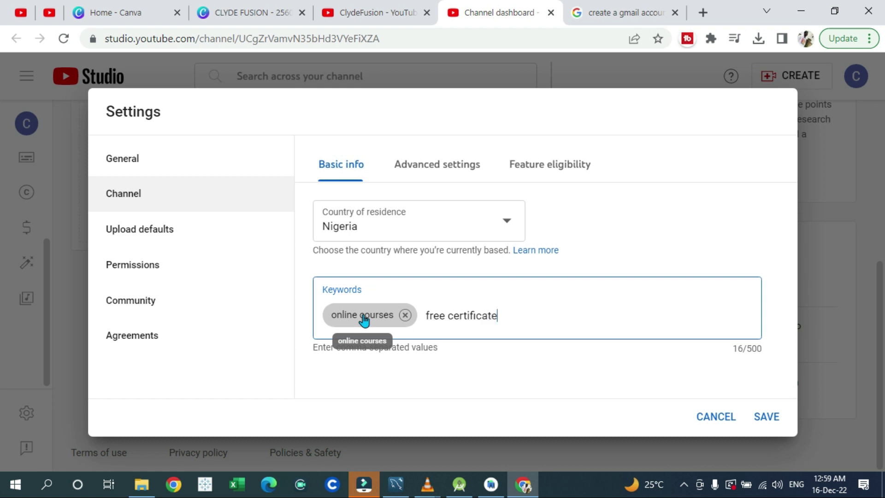
pyautogui.write(' courses')
pyautogui.press(',')
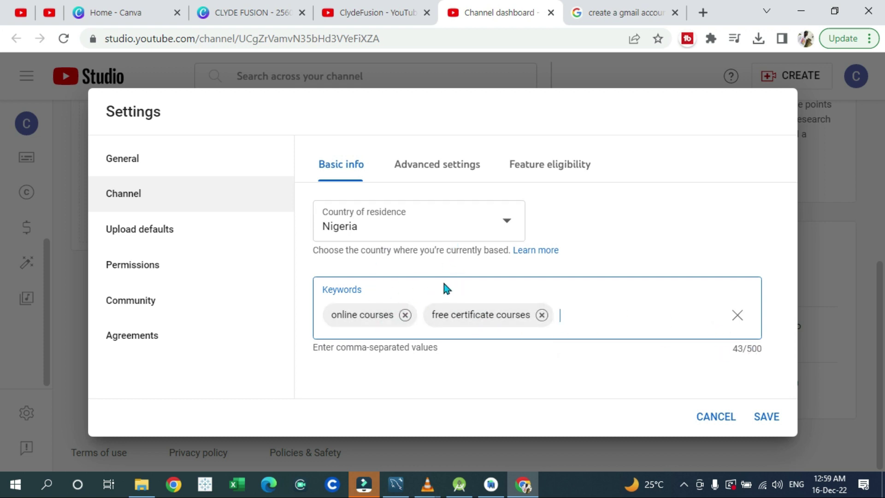
# Step: In Advanced settings, mark the channel as not made for kids
pyautogui.click(430, 171)
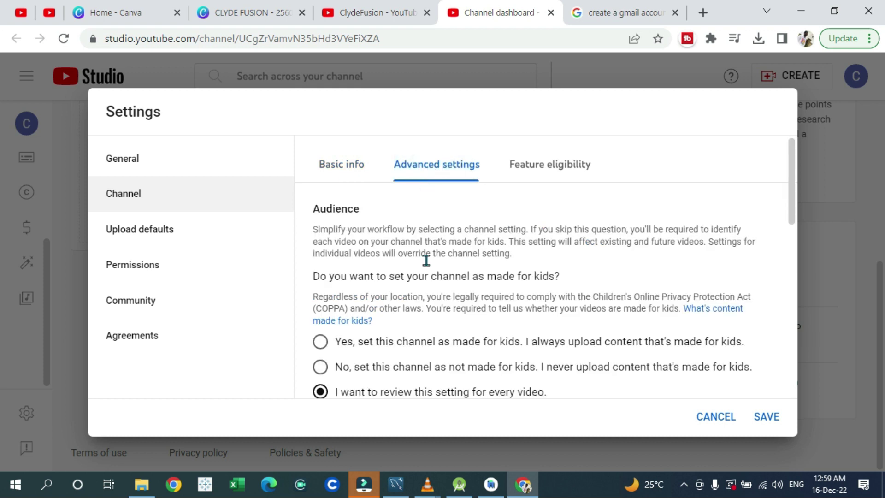
pyautogui.scroll(-2, 424, 349)
pyautogui.scroll(1, 385, 285)
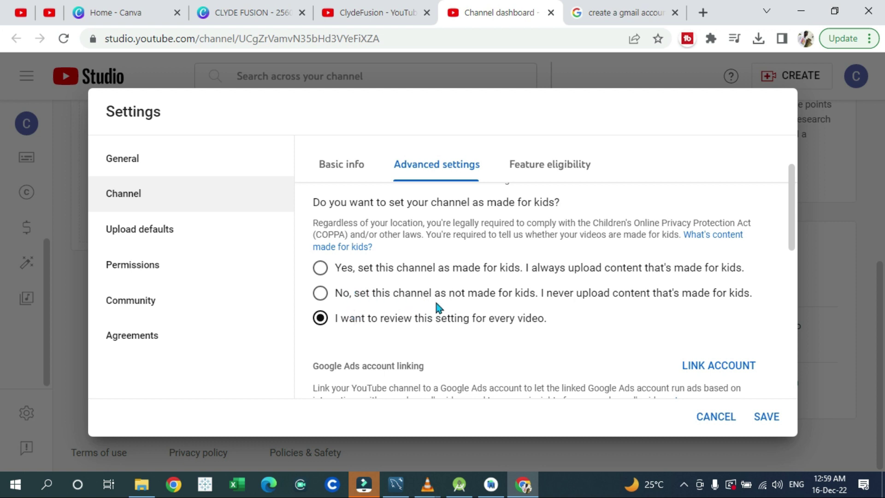
pyautogui.click(321, 293)
# Step: Save the audience setting and view the Feature eligibility overview
pyautogui.scroll(-2, 404, 293)
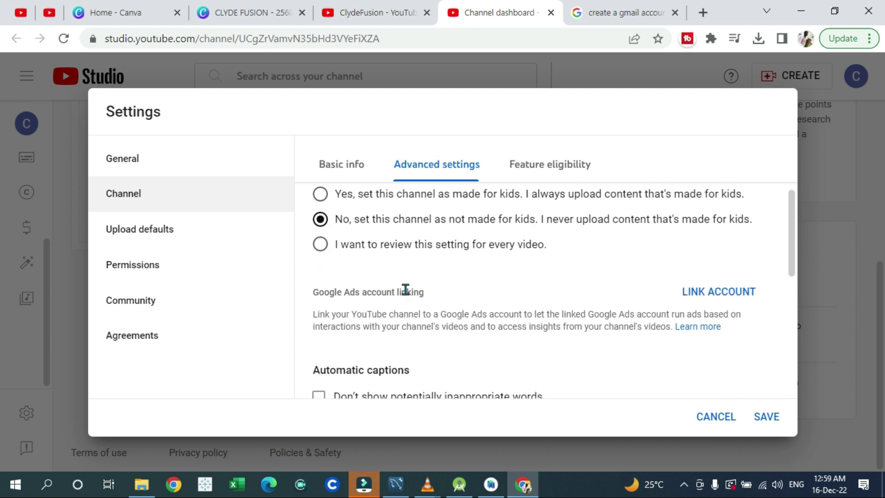
pyautogui.scroll(-2, 397, 312)
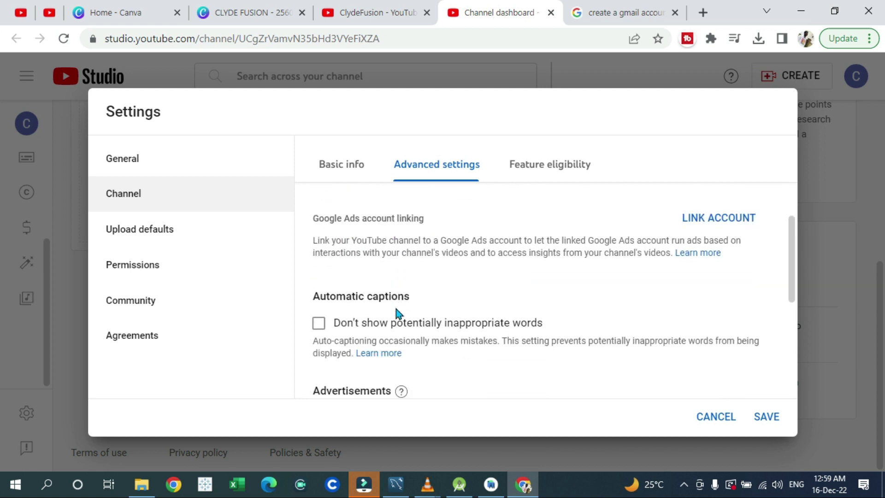
pyautogui.scroll(-2, 389, 311)
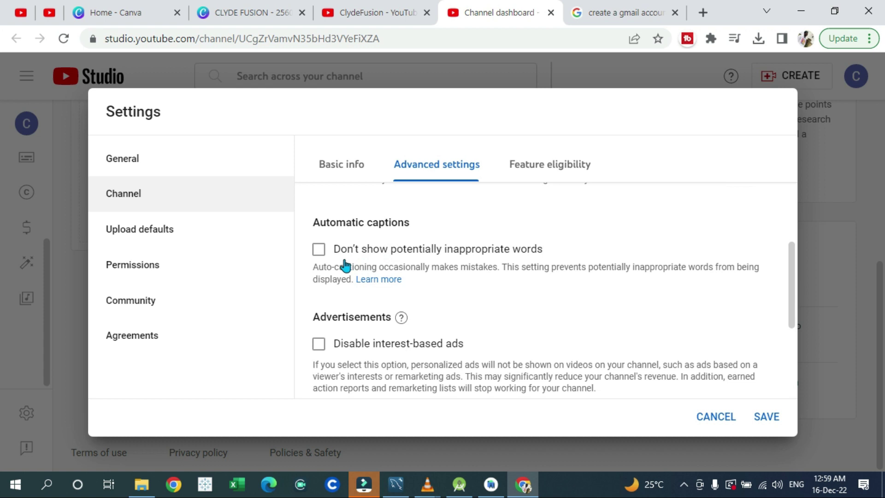
pyautogui.scroll(-5, 364, 310)
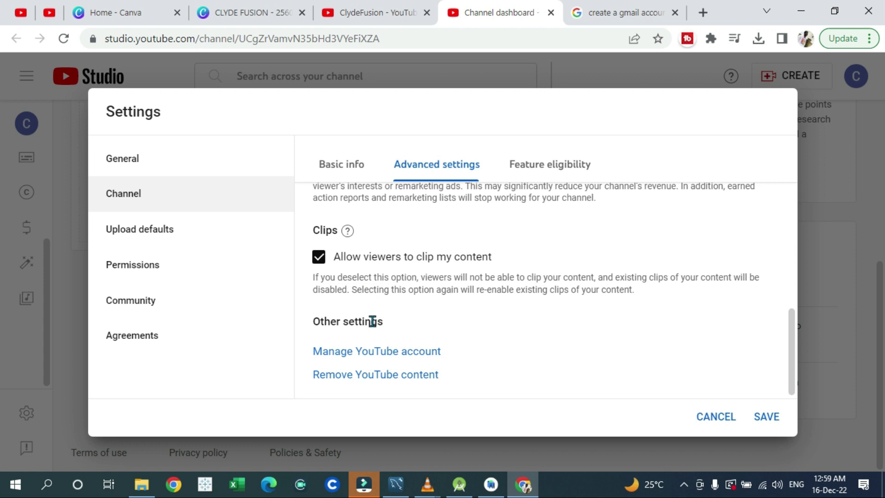
pyautogui.scroll(10, 373, 321)
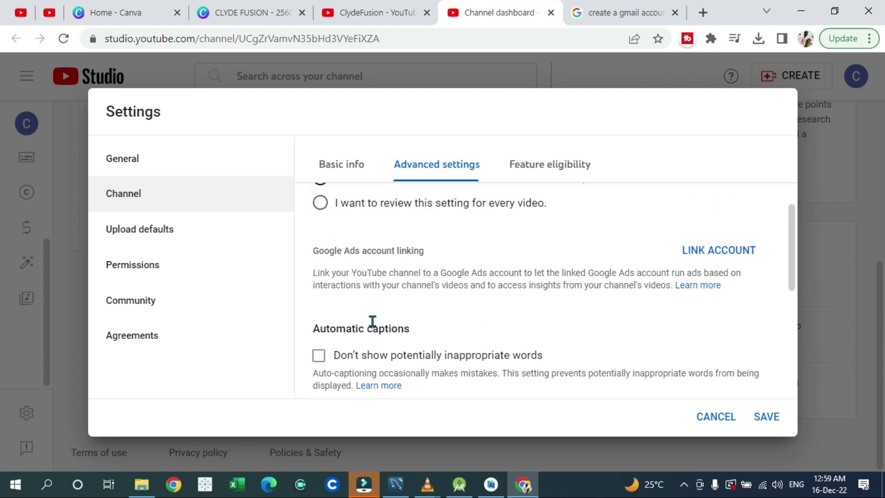
pyautogui.scroll(-10, 372, 321)
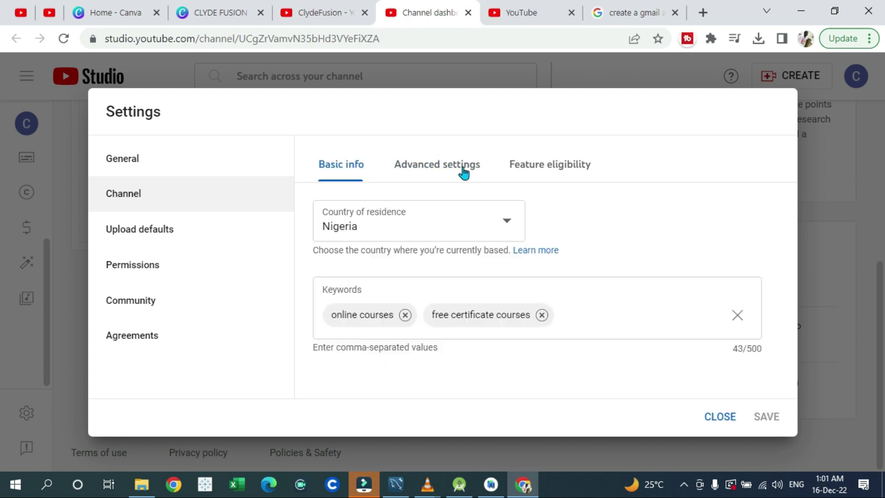
pyautogui.click(463, 171)
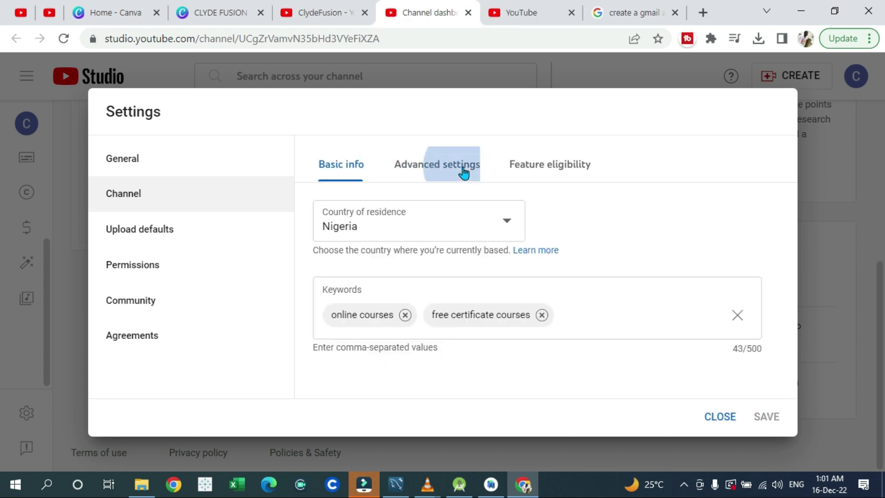
pyautogui.click(539, 171)
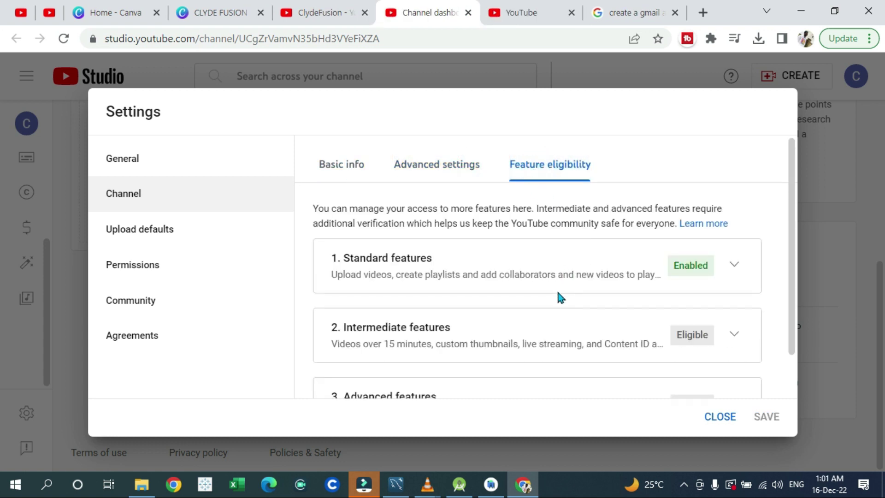
# Step: Expand Intermediate features and start phone verification
pyautogui.scroll(-1, 480, 282)
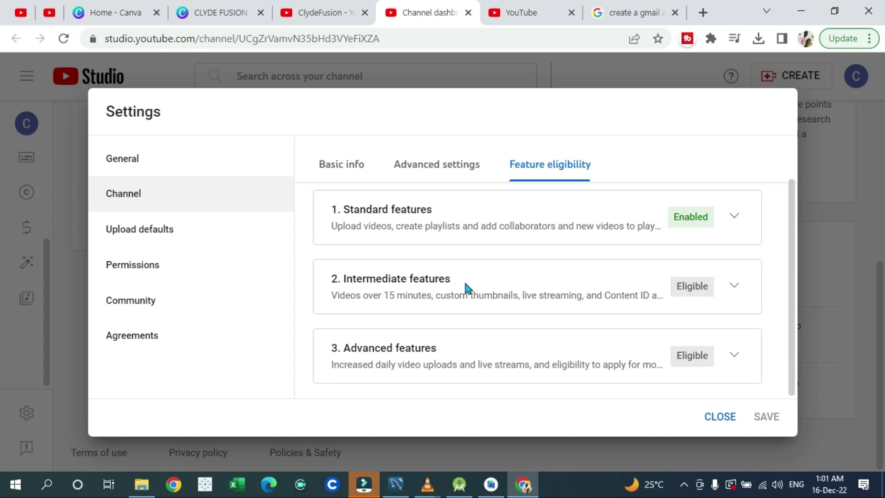
pyautogui.click(735, 287)
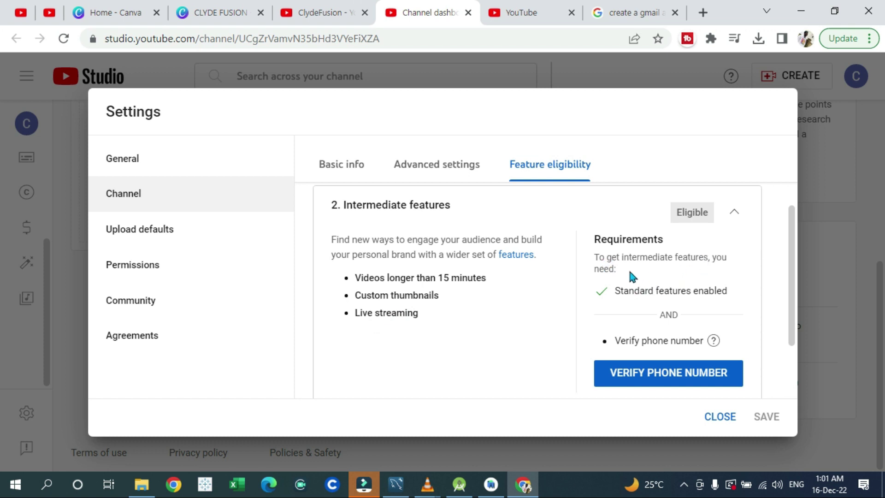
pyautogui.scroll(-2, 634, 279)
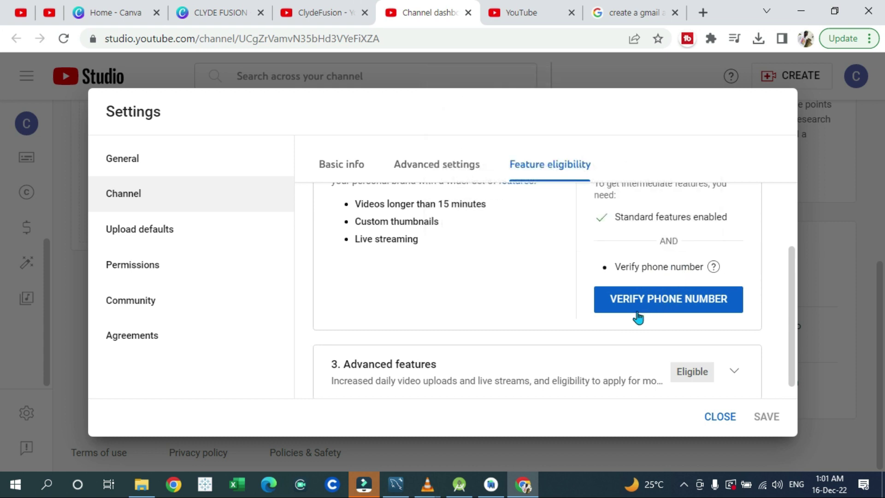
pyautogui.scroll(-1, 626, 317)
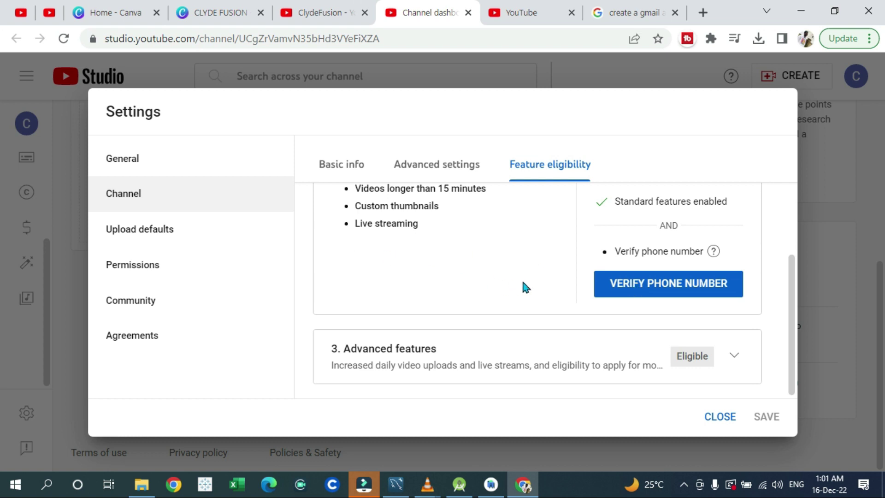
pyautogui.click(634, 283)
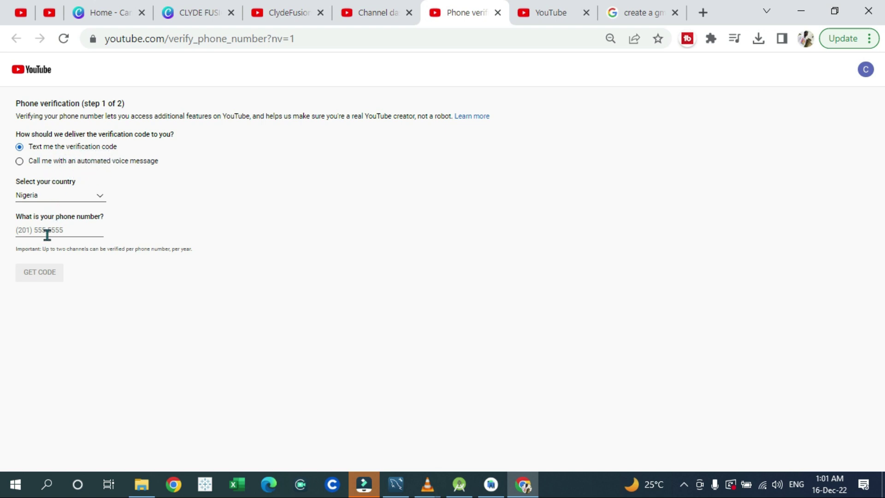
# Step: Enter the channel's phone number and request a verification code by text
pyautogui.click(67, 230)
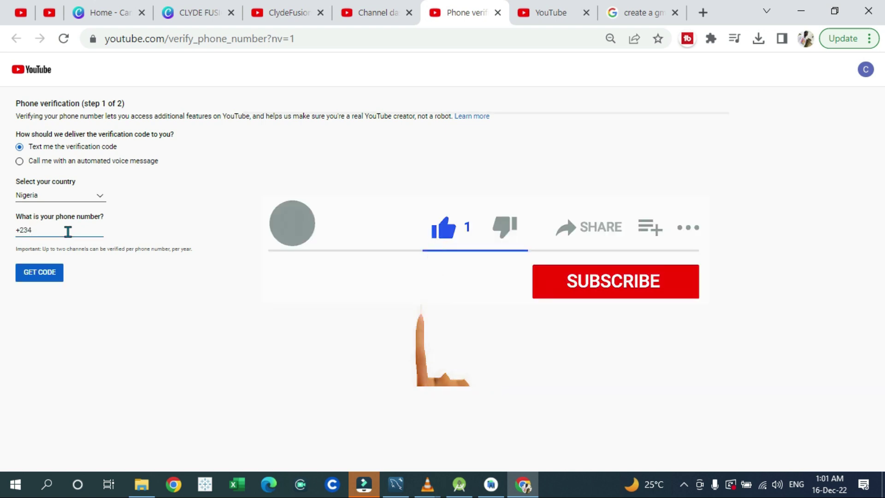
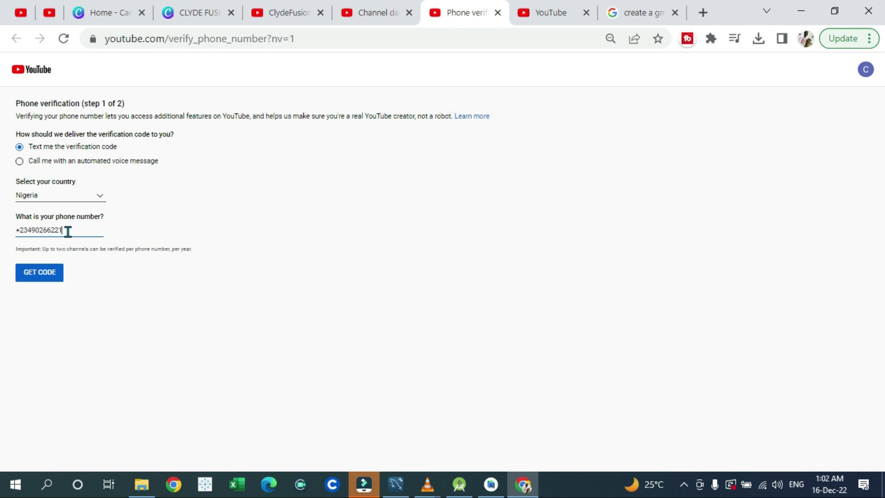
pyautogui.click(49, 278)
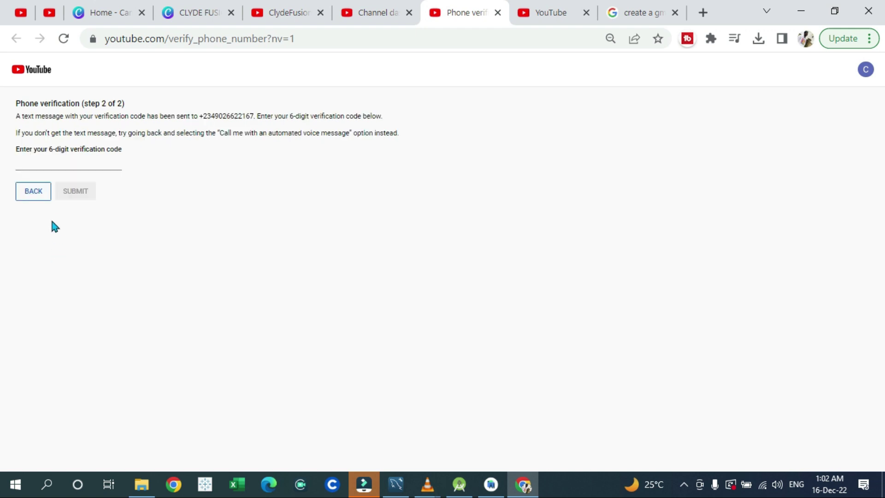
# Step: Enter the texted 6-digit verification code and submit it
pyautogui.click(53, 162)
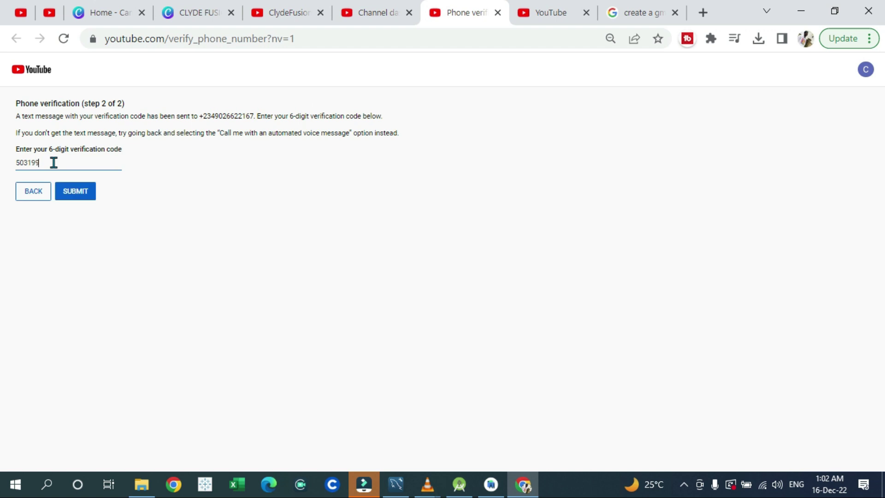
pyautogui.click(82, 196)
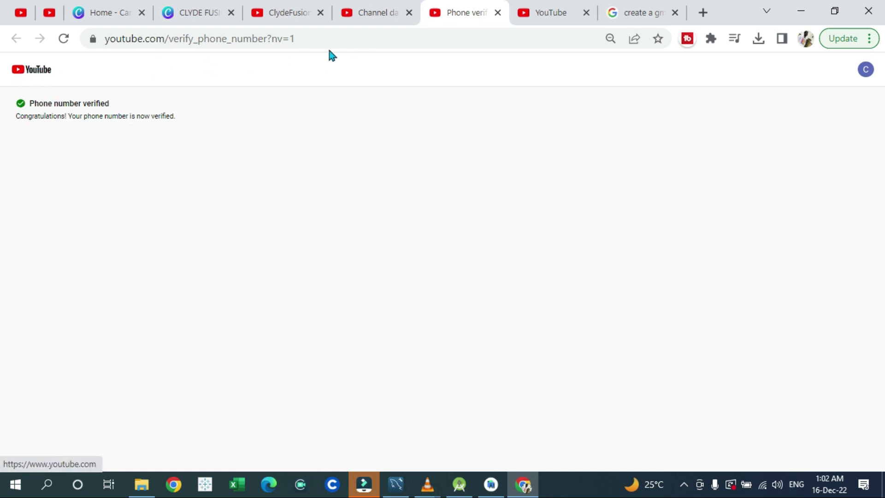
# Step: Back on the Studio dashboard, review General and Permissions settings, then close Settings
pyautogui.click(384, 20)
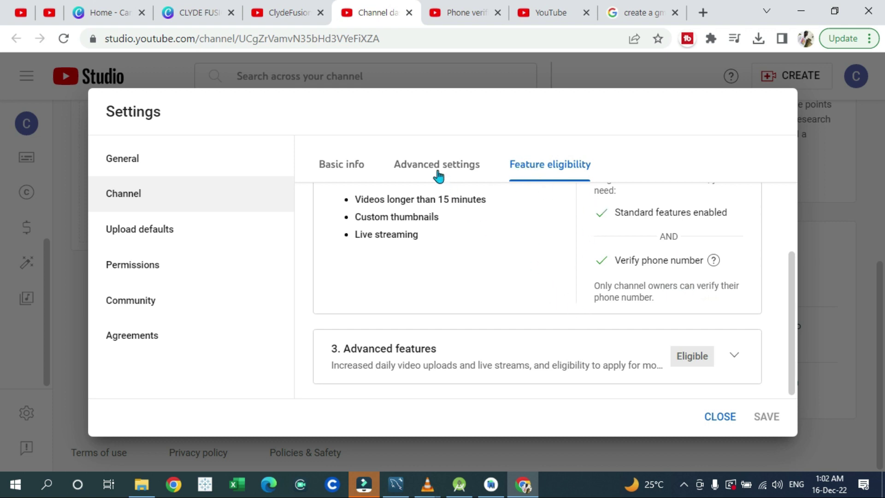
pyautogui.click(144, 162)
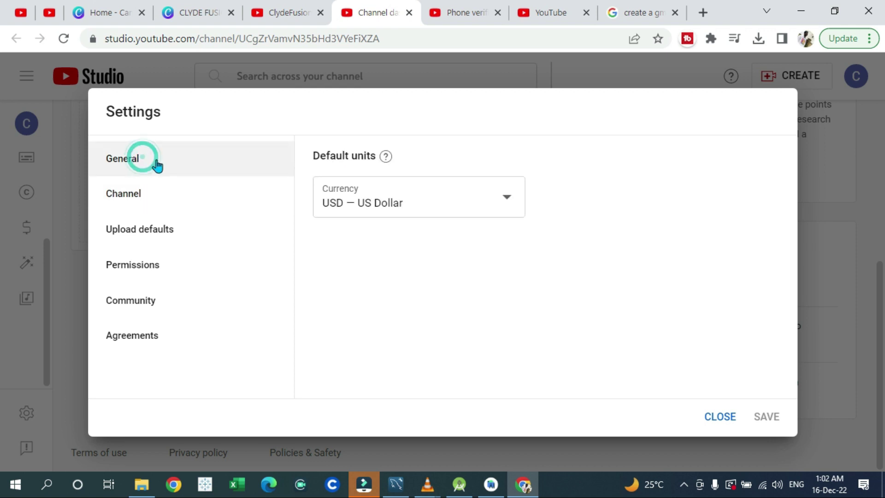
pyautogui.click(118, 271)
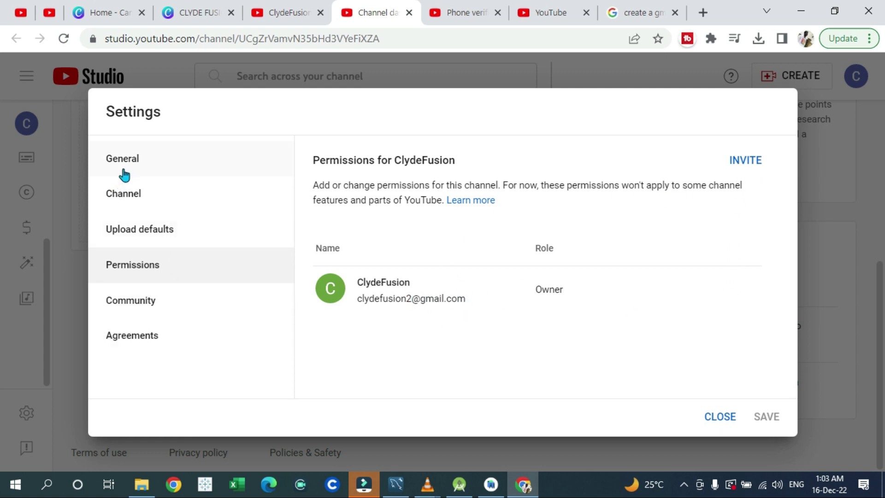
pyautogui.click(719, 418)
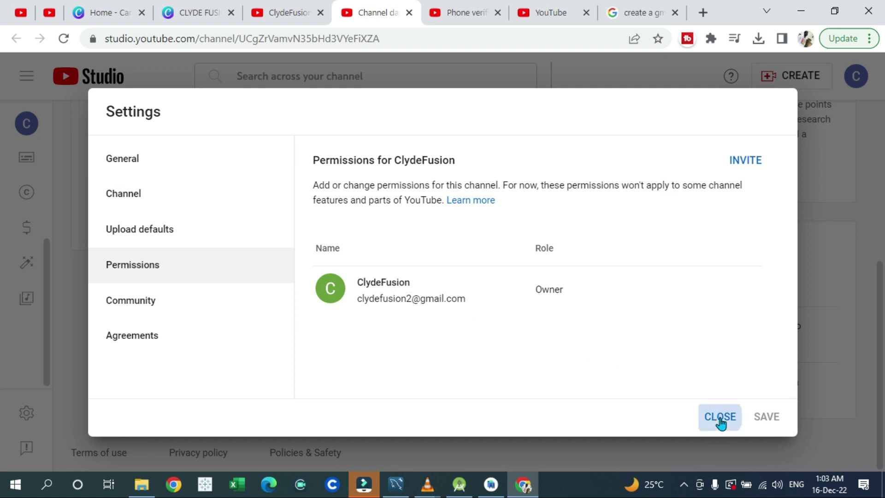
# Step: Leave the Studio dashboard and return to the ClydeFusion channel page
pyautogui.scroll(3, 201, 242)
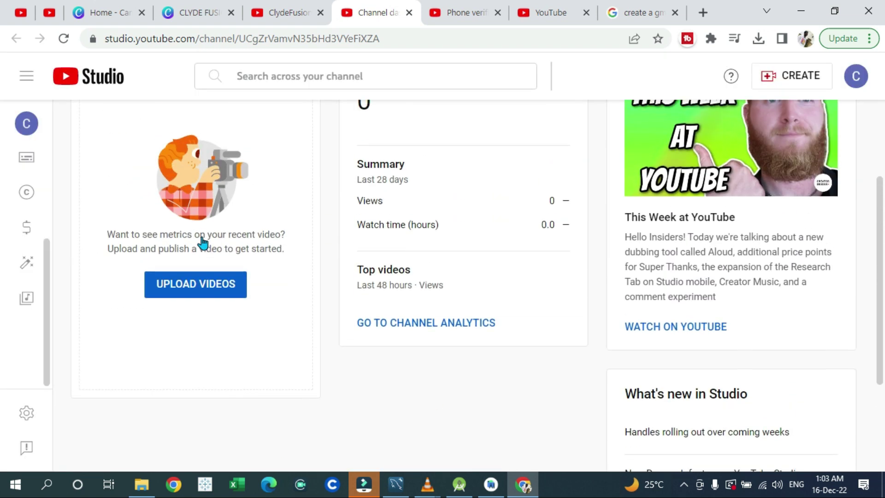
pyautogui.scroll(3, 202, 237)
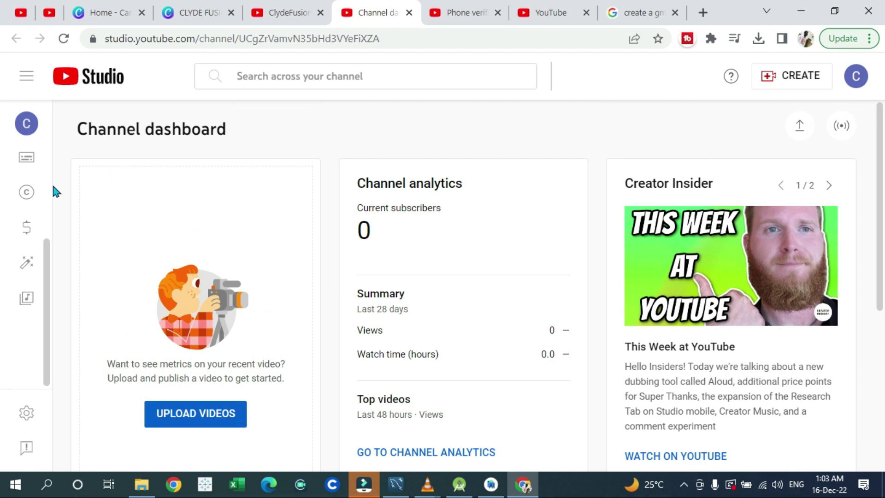
pyautogui.scroll(3, 32, 241)
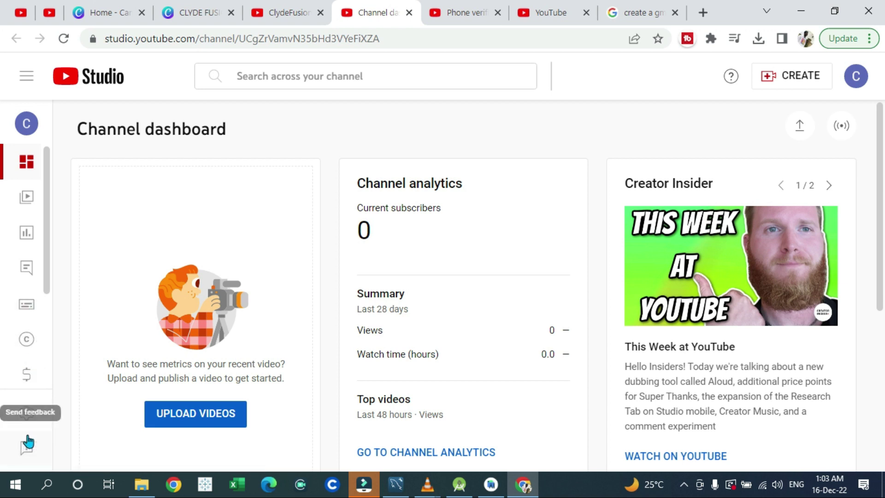
pyautogui.scroll(-3, 30, 341)
pyautogui.scroll(3, 33, 385)
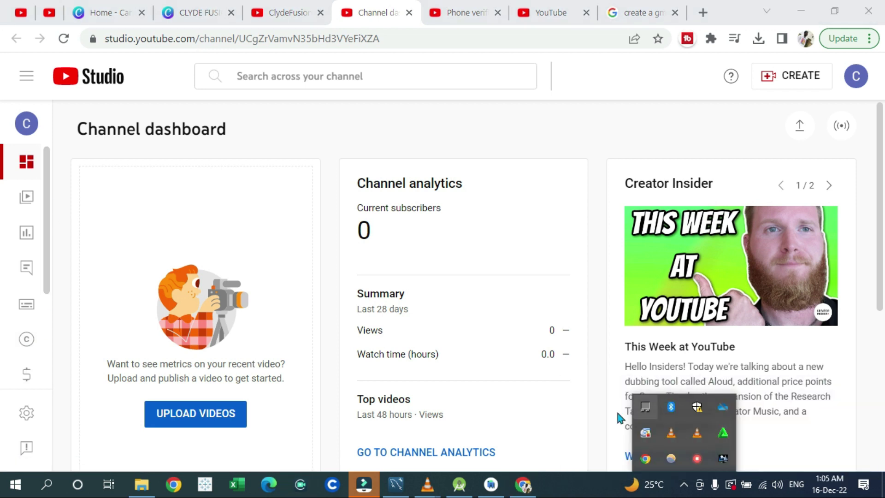
pyautogui.click(601, 404)
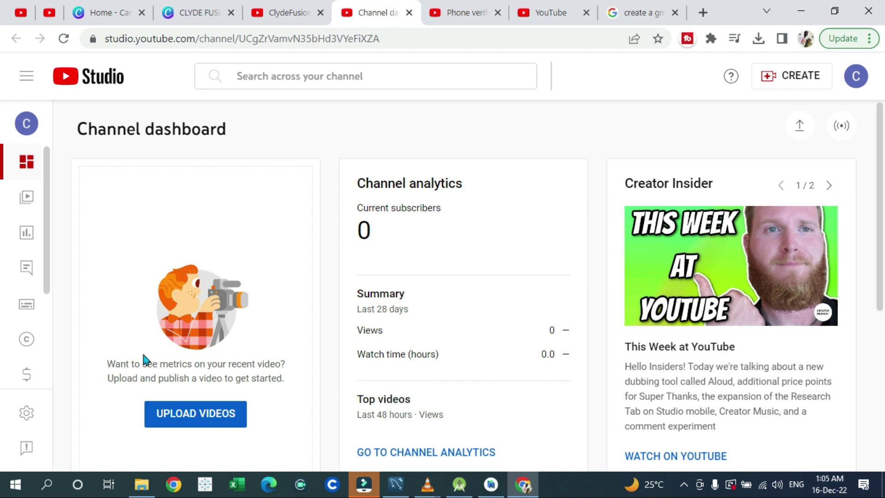
pyautogui.click(295, 17)
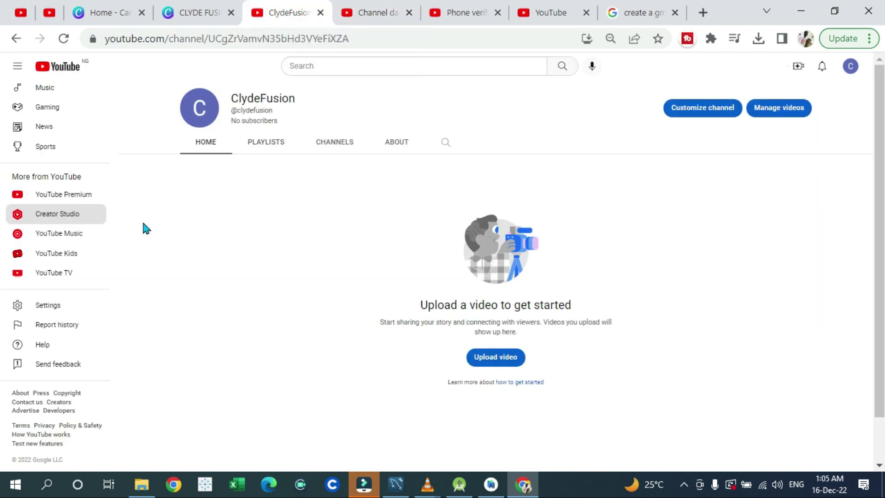
# Step: Open channel customization and dismiss the Dark theme announcement
pyautogui.click(710, 111)
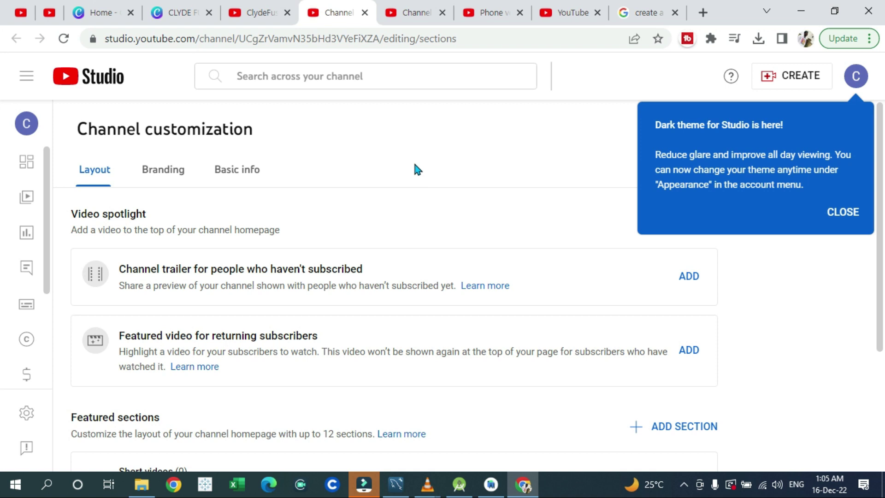
pyautogui.click(829, 211)
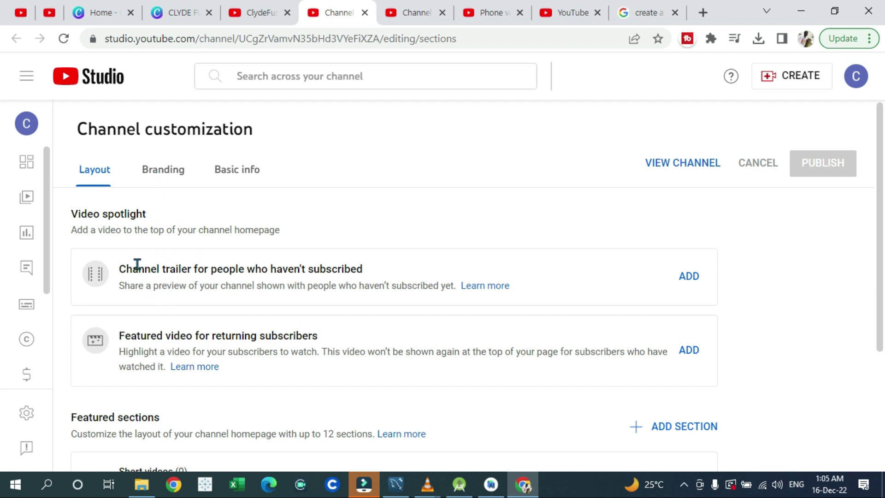
pyautogui.scroll(-3, 152, 258)
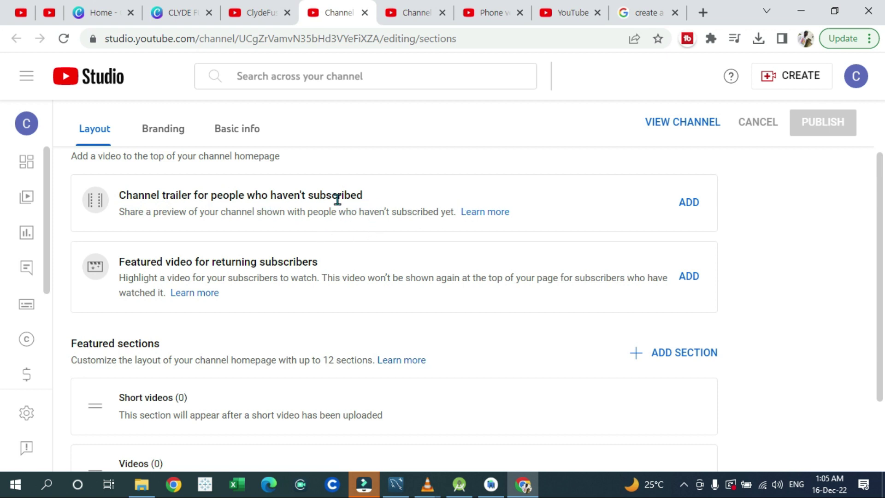
pyautogui.scroll(-2, 195, 278)
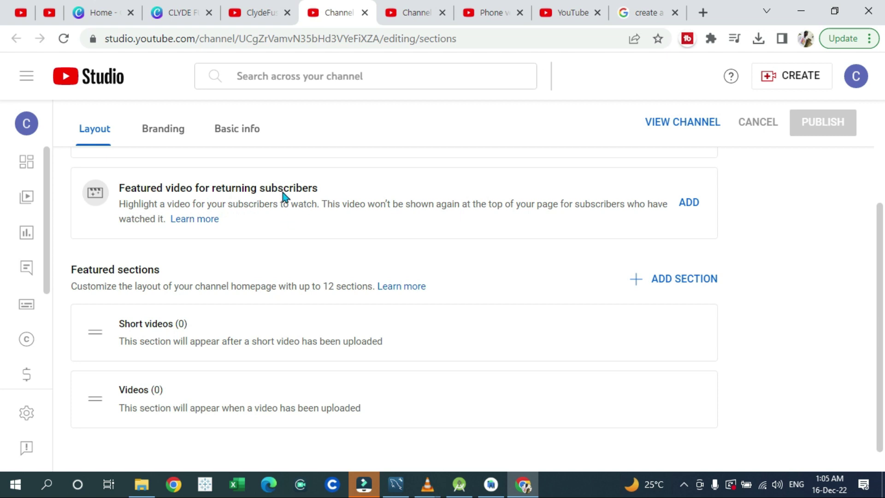
pyautogui.scroll(2, 266, 207)
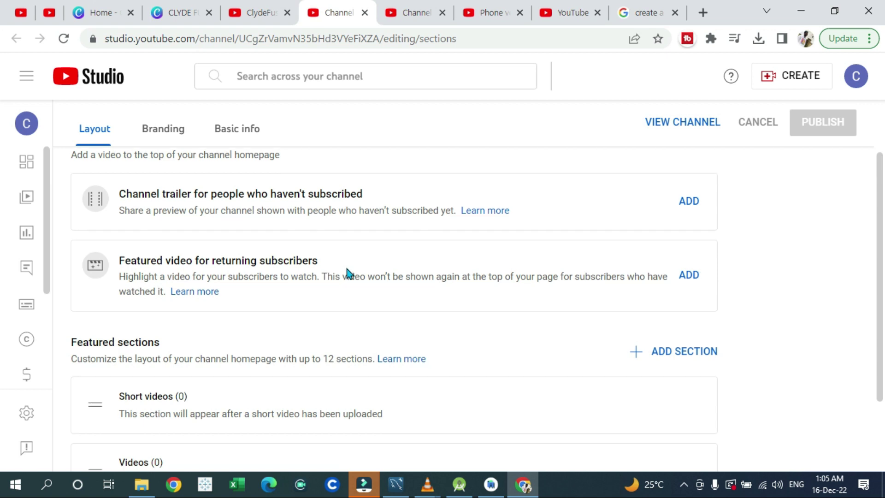
pyautogui.scroll(-2, 344, 249)
pyautogui.scroll(2, 302, 217)
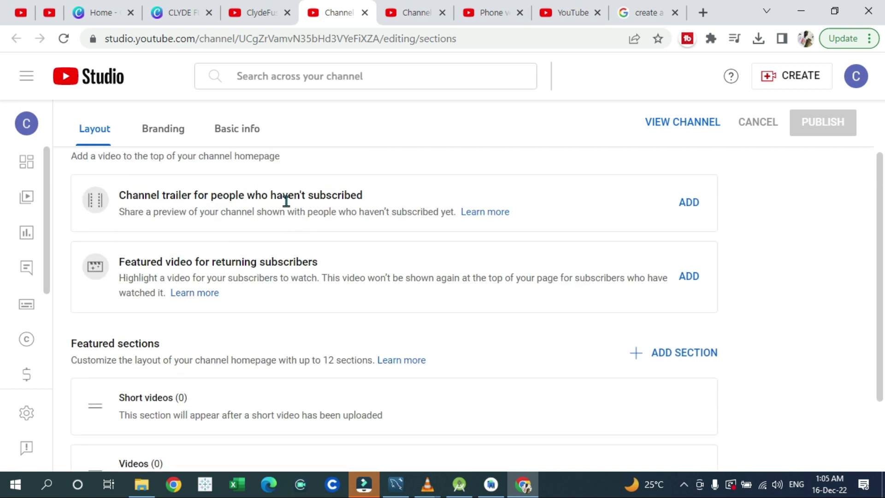
pyautogui.scroll(-1, 290, 257)
pyautogui.scroll(-1, 292, 256)
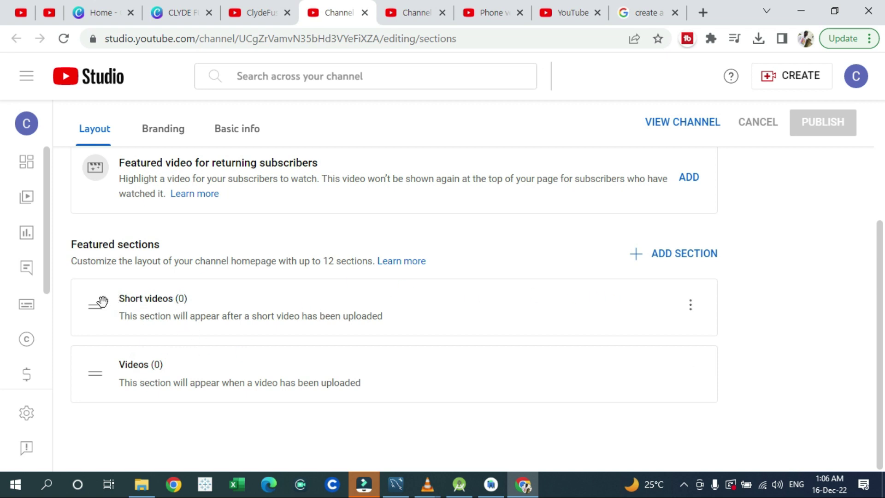
# Step: Add a Popular videos section and move Short videos below Videos
pyautogui.click(635, 254)
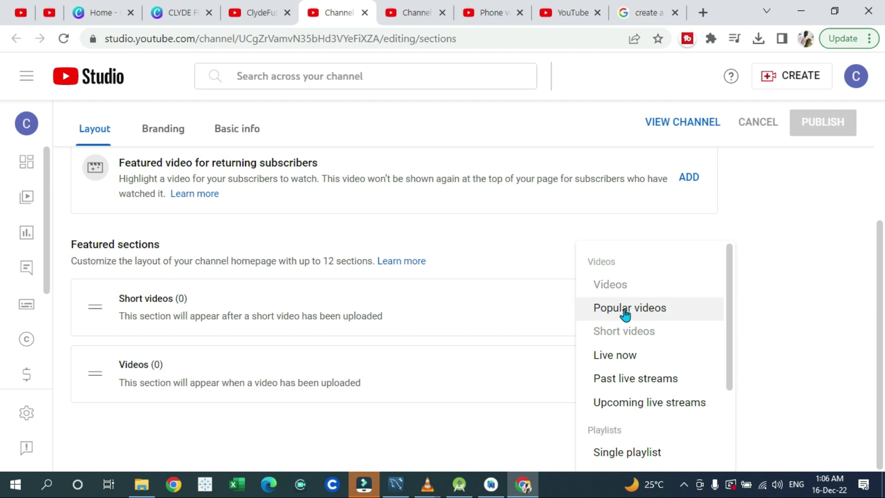
pyautogui.click(624, 309)
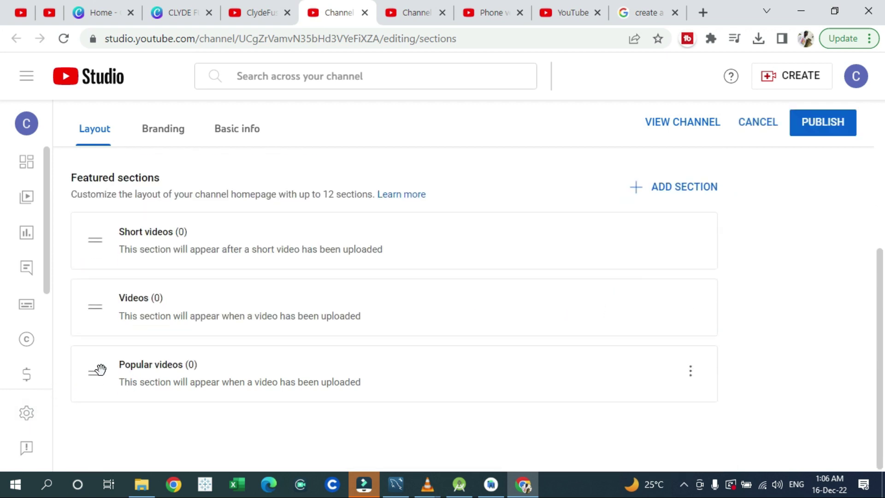
pyautogui.click(90, 309)
pyautogui.moveTo(96, 241); pyautogui.dragTo(93, 311)
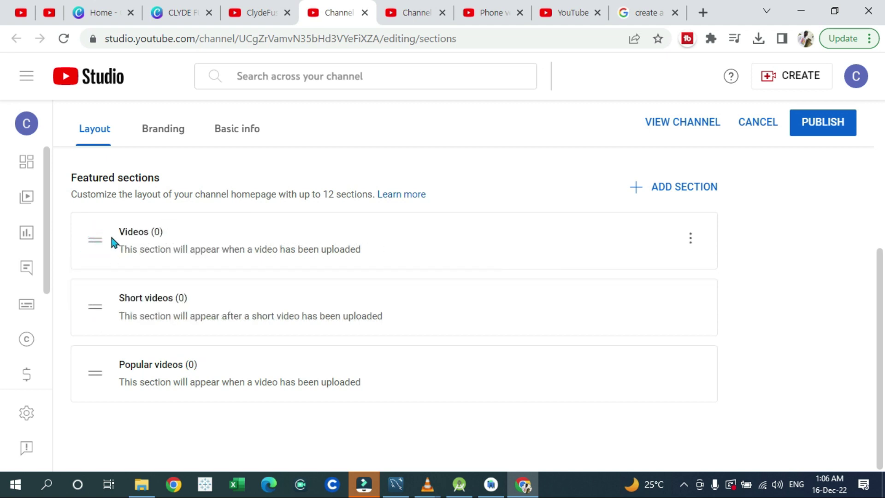
pyautogui.scroll(5, 133, 263)
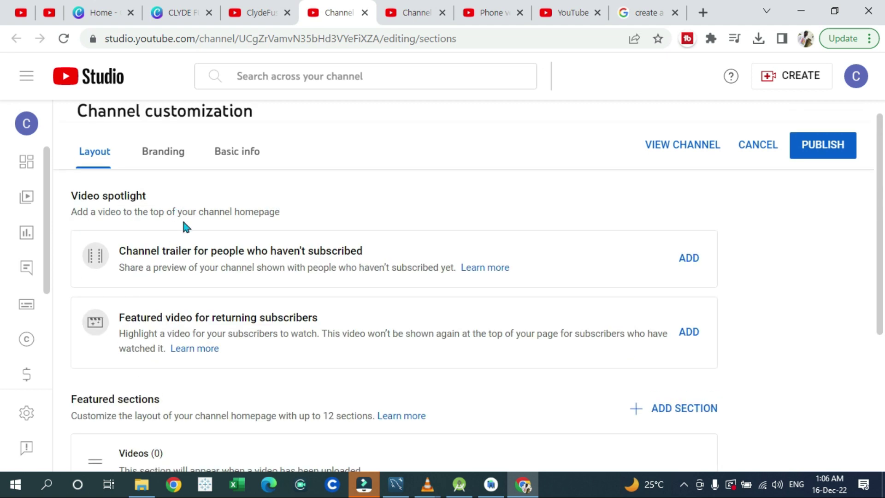
# Step: On the Branding tab, upload the CLYDE image as the profile picture and accept its crop
pyautogui.click(172, 152)
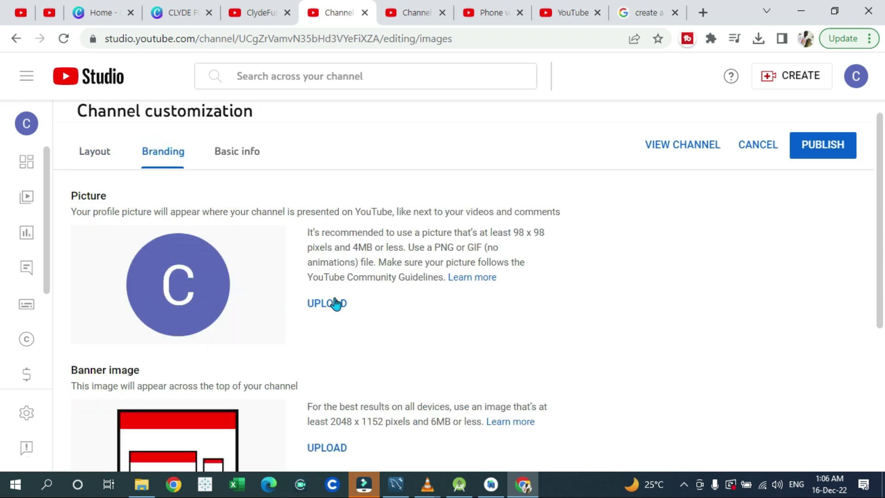
pyautogui.scroll(-2, 274, 302)
pyautogui.scroll(2, 286, 262)
pyautogui.click(332, 309)
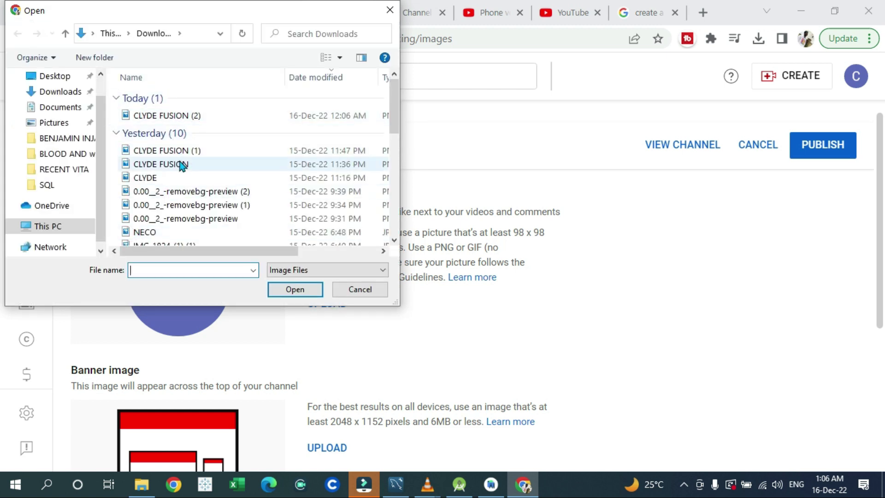
pyautogui.click(180, 177)
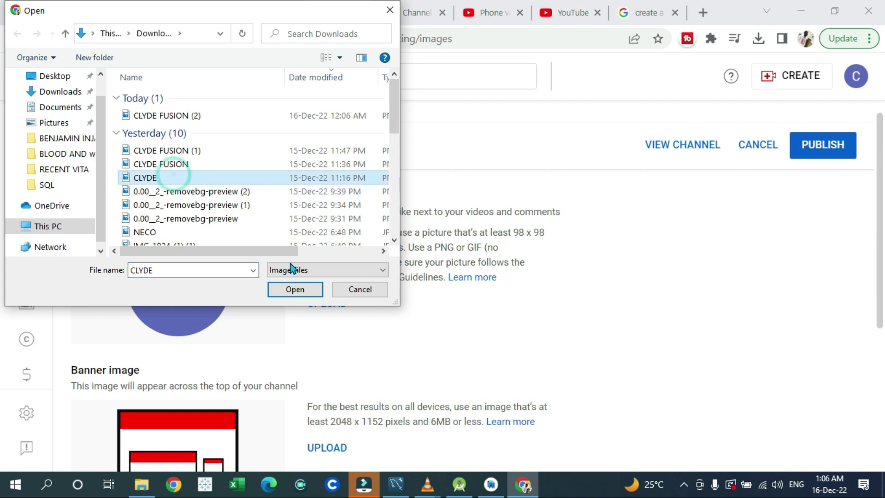
pyautogui.click(295, 290)
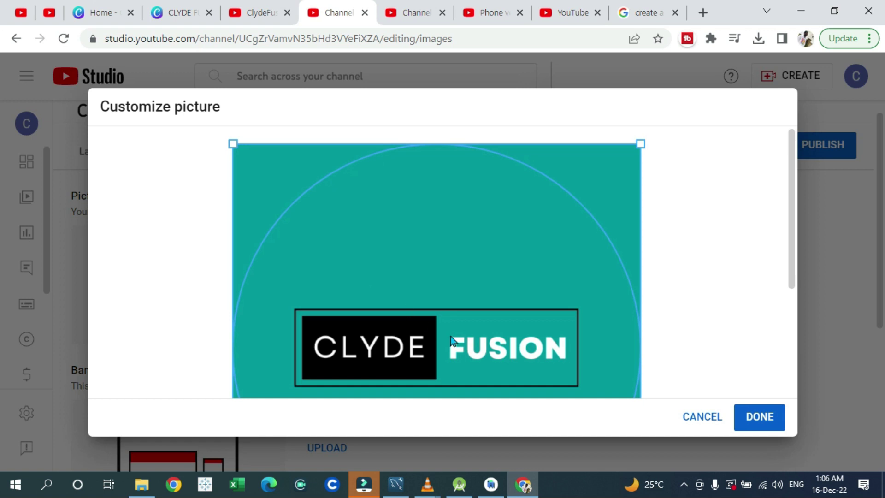
pyautogui.scroll(-4, 540, 243)
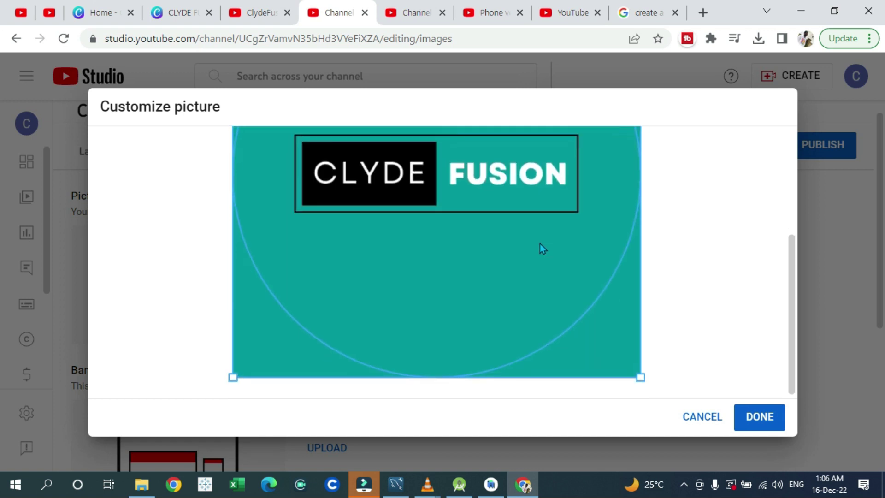
pyautogui.scroll(3, 540, 243)
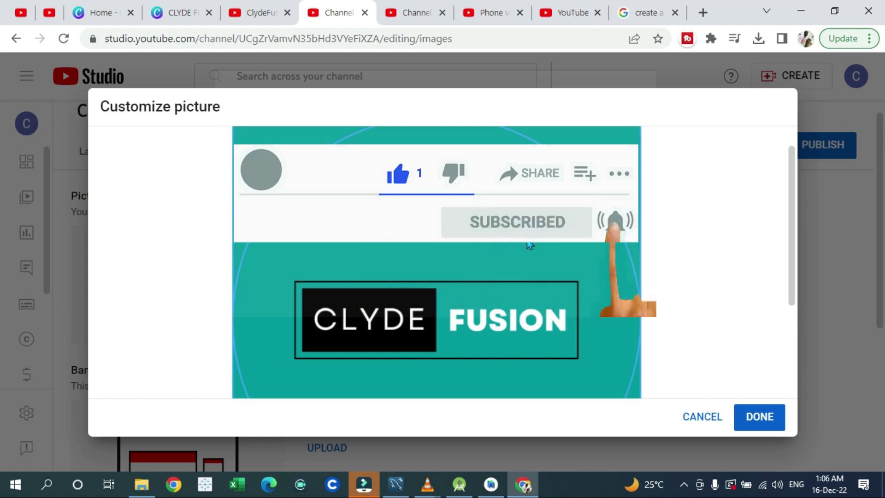
pyautogui.scroll(-3, 529, 245)
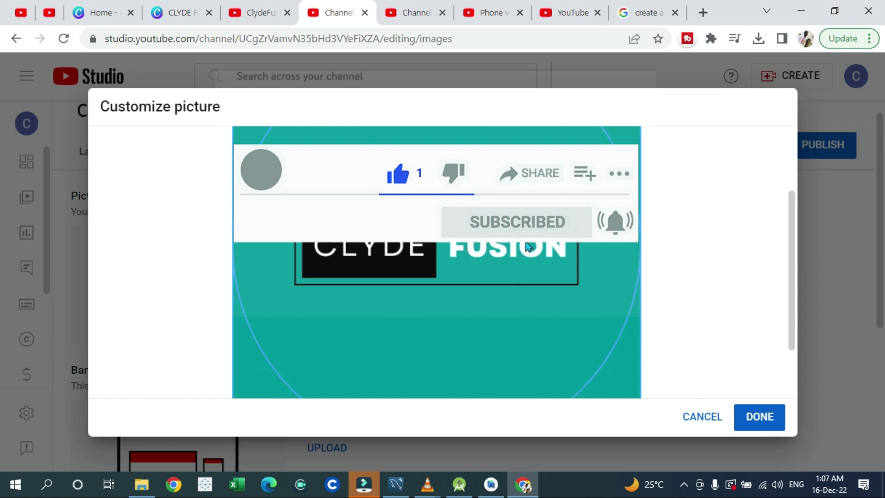
pyautogui.click(752, 408)
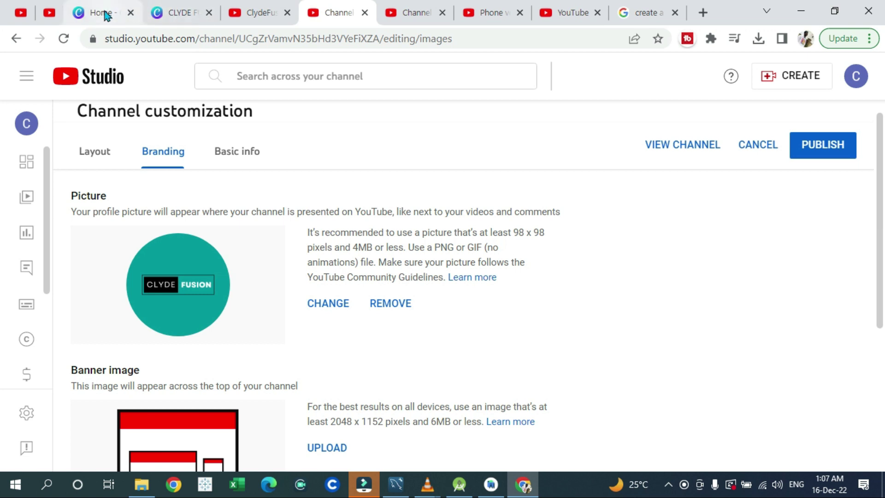
# Step: Go from the CLYDE FUSION banner design back to the Canva home page
pyautogui.click(179, 13)
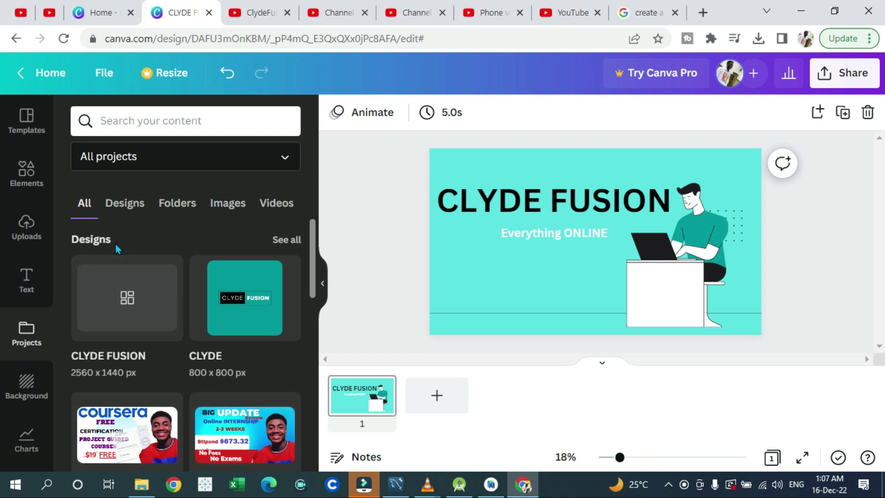
pyautogui.click(51, 74)
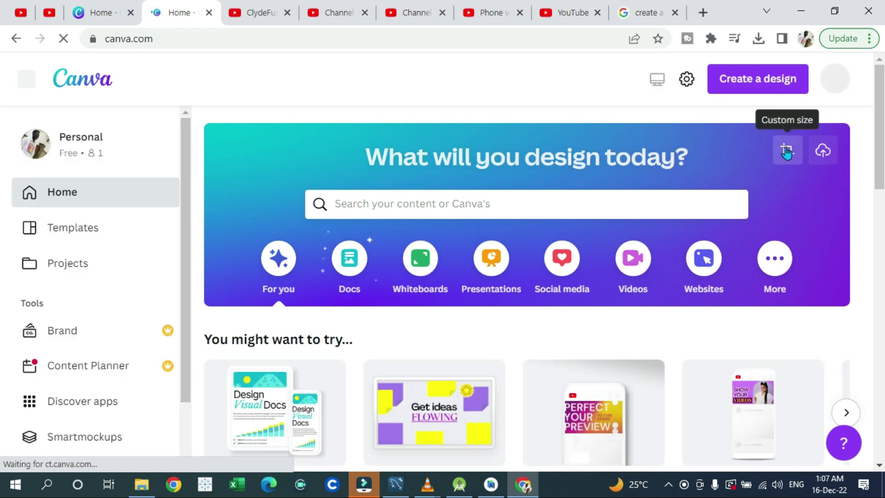
# Step: Create a custom-size Canva design of 800 × 800 px
pyautogui.click(786, 152)
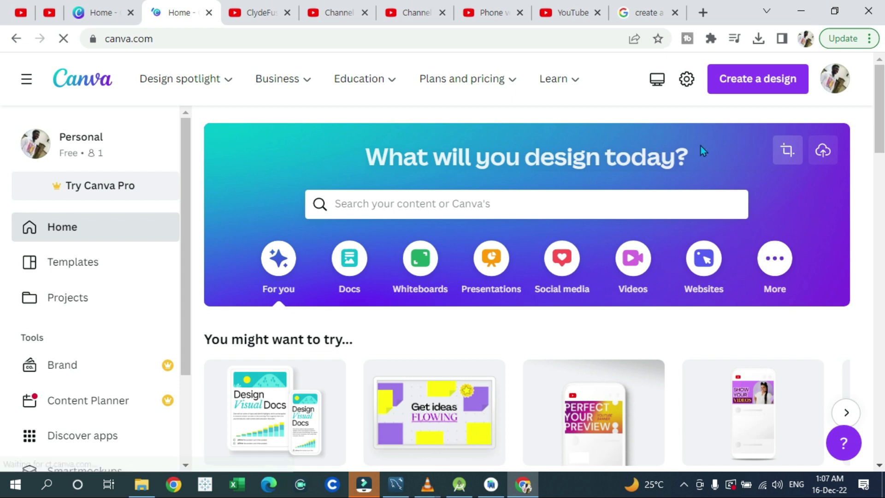
pyautogui.click(786, 152)
pyautogui.click(577, 214)
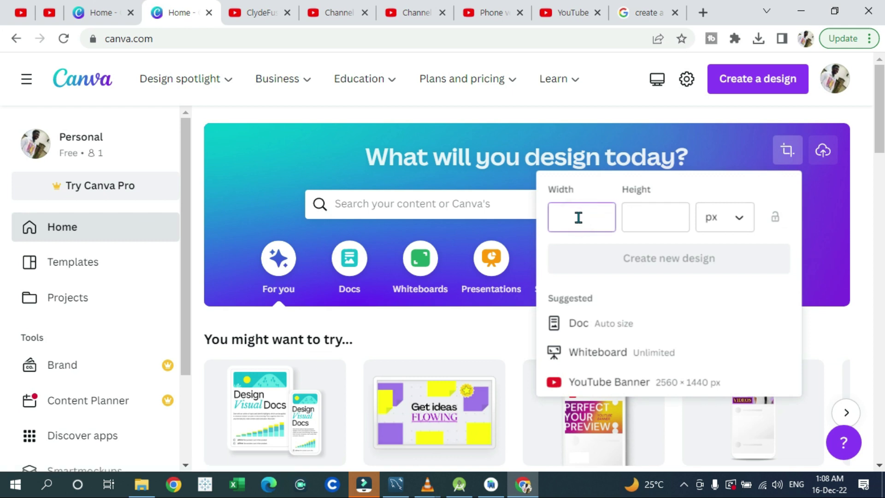
pyautogui.write('800')
pyautogui.click(667, 215)
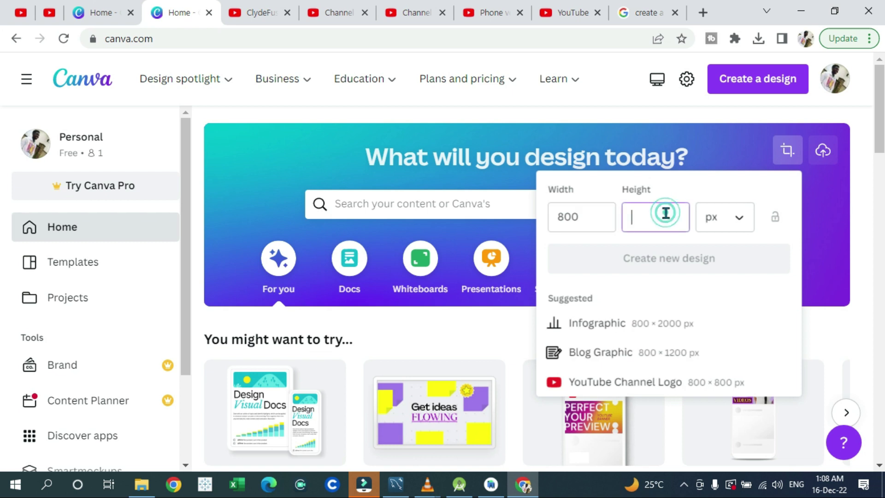
pyautogui.write('800')
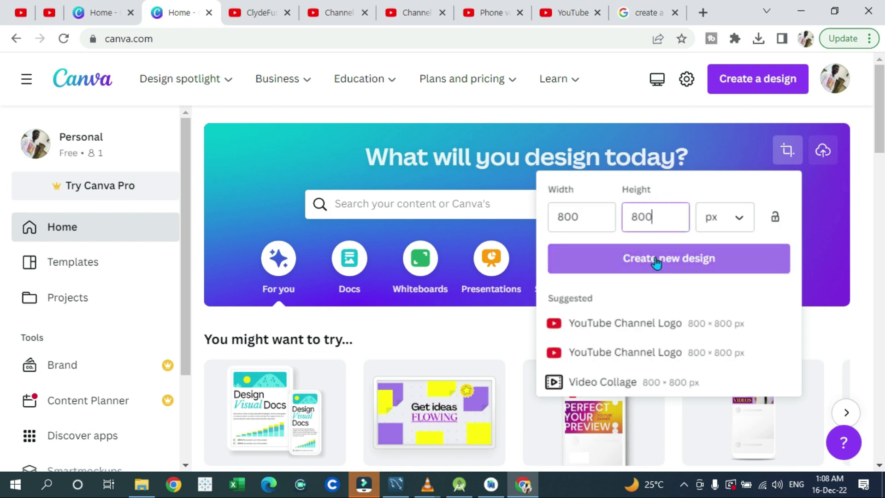
pyautogui.click(653, 260)
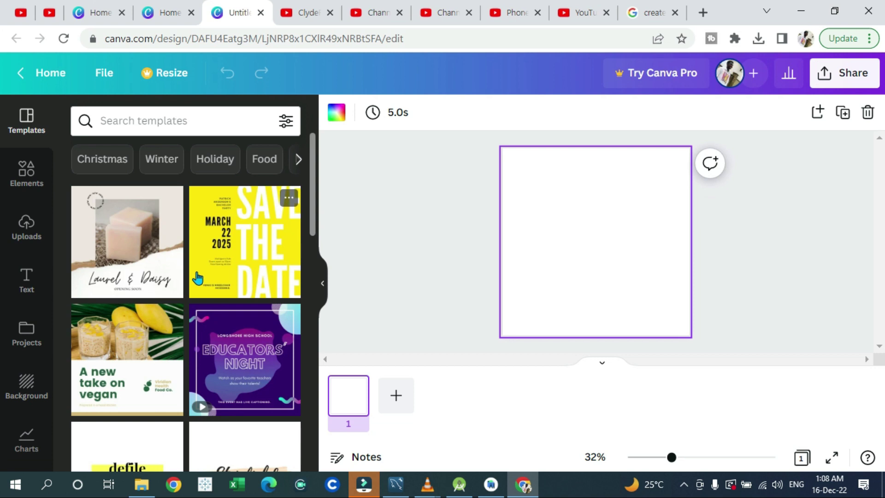
pyautogui.scroll(-10, 197, 278)
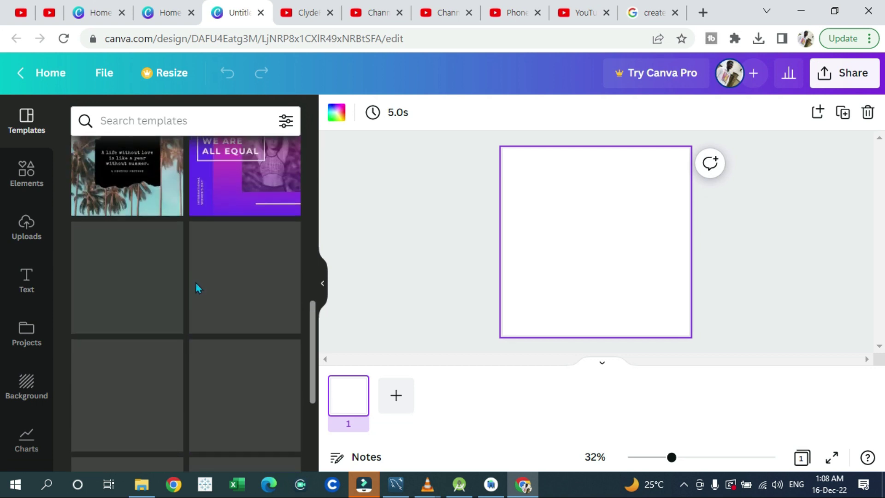
# Step: Apply the Steinfield photo studio template to the blank square page
pyautogui.scroll(8, 195, 283)
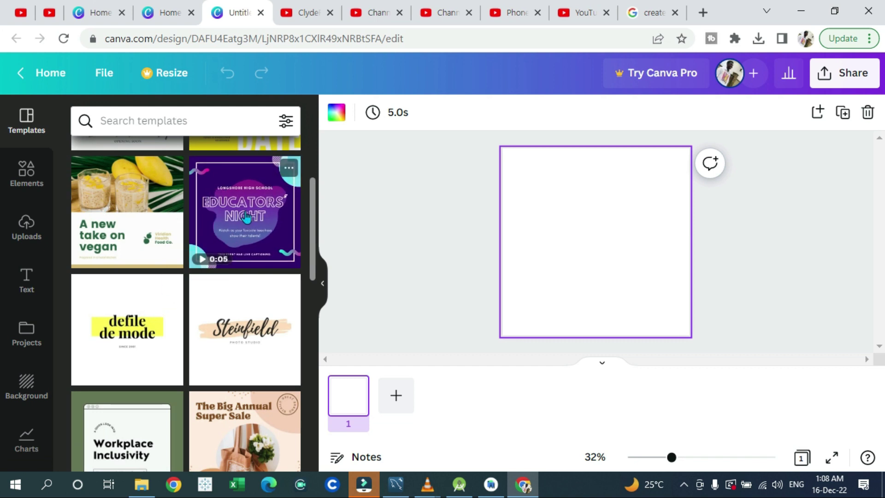
pyautogui.click(231, 341)
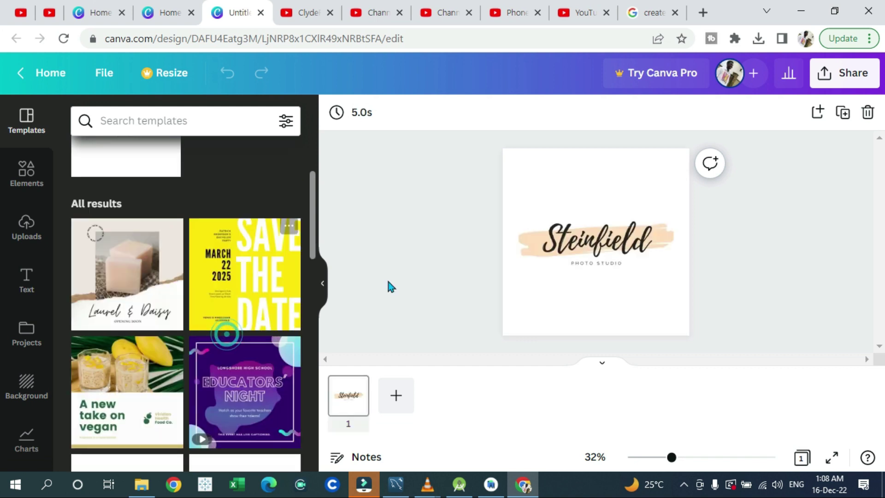
pyautogui.click(616, 242)
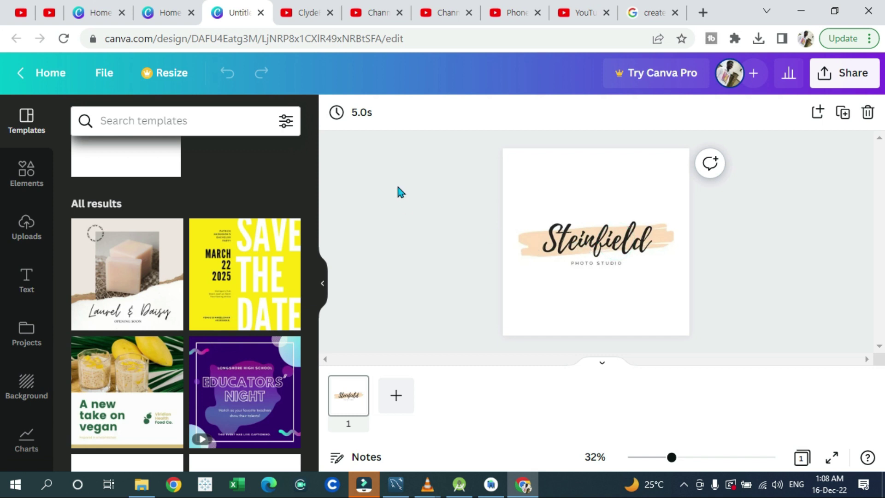
pyautogui.click(26, 277)
# Step: Replace the Steinfield heading with the text 'CLYDE fusion'
pyautogui.click(577, 251)
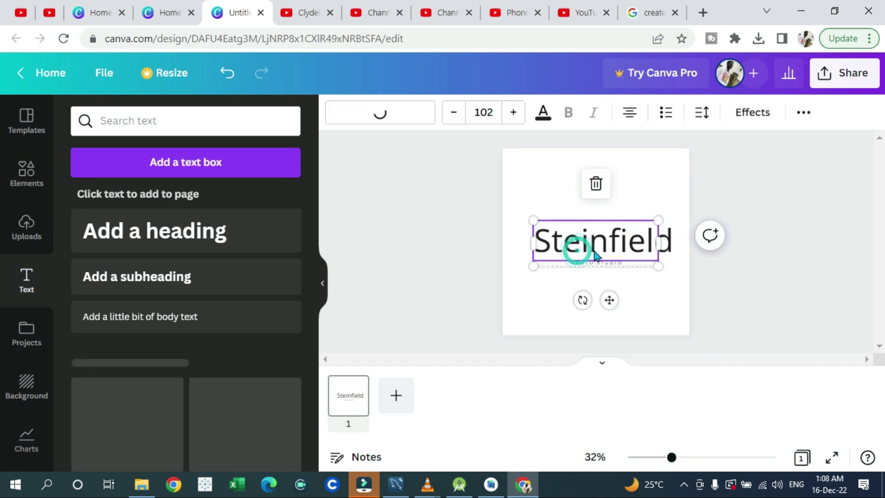
pyautogui.doubleClick(568, 249)
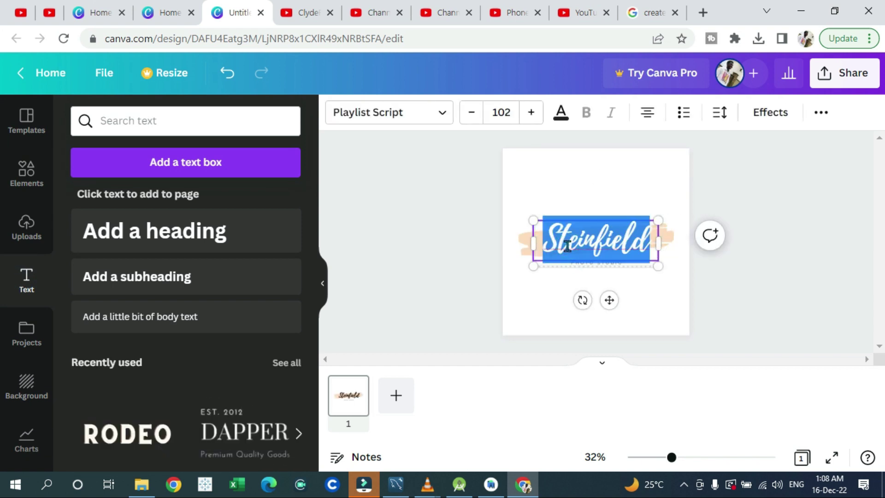
pyautogui.press('BackSpace')
pyautogui.write('K')
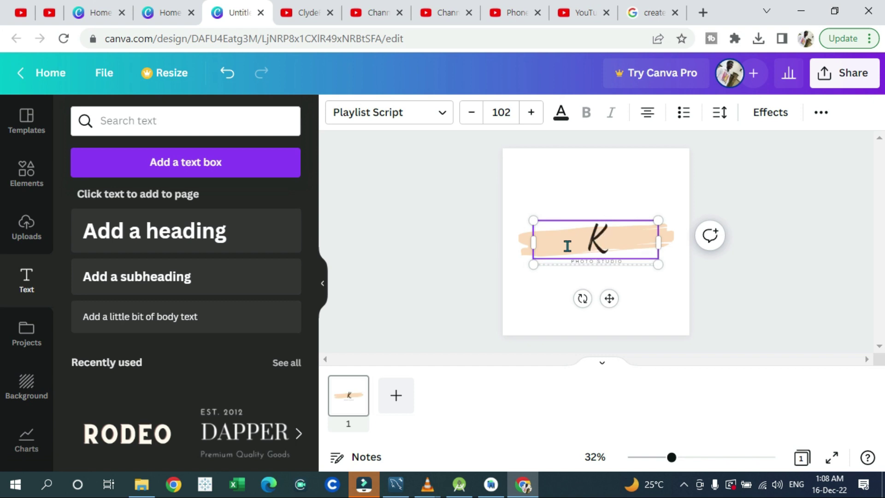
pyautogui.press('BackSpace')
pyautogui.write('CLYDE')
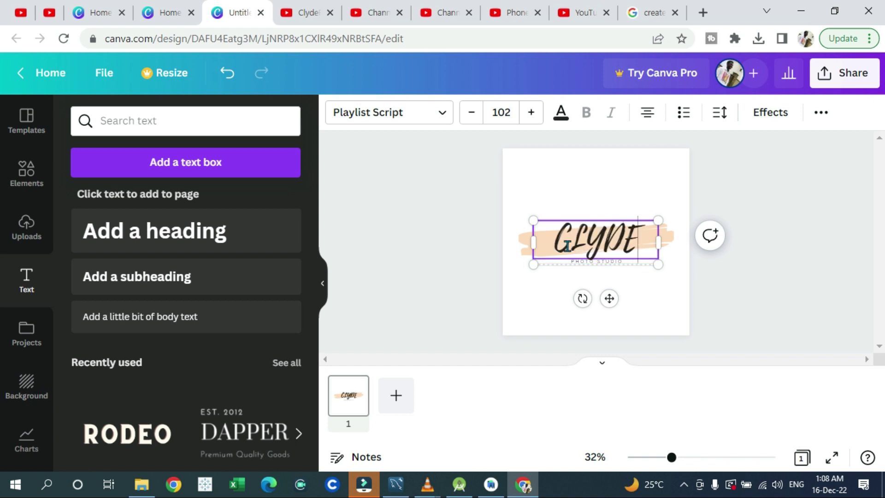
pyautogui.write(' f')
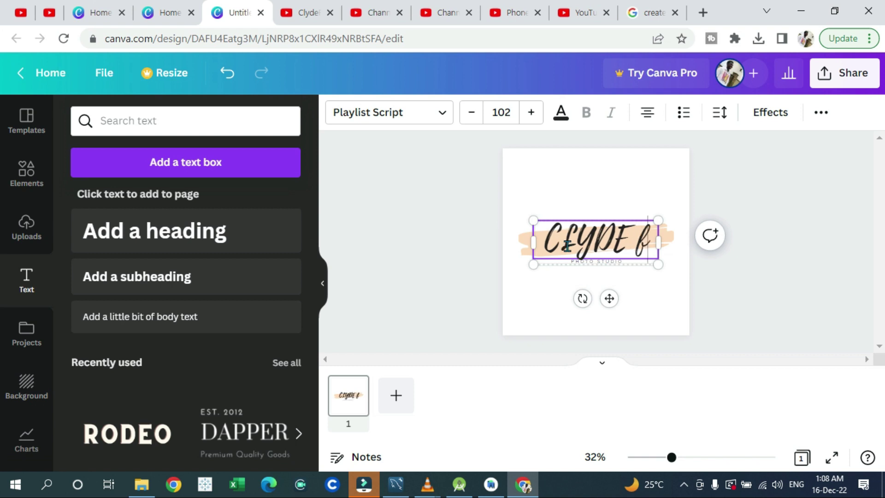
pyautogui.write('usion')
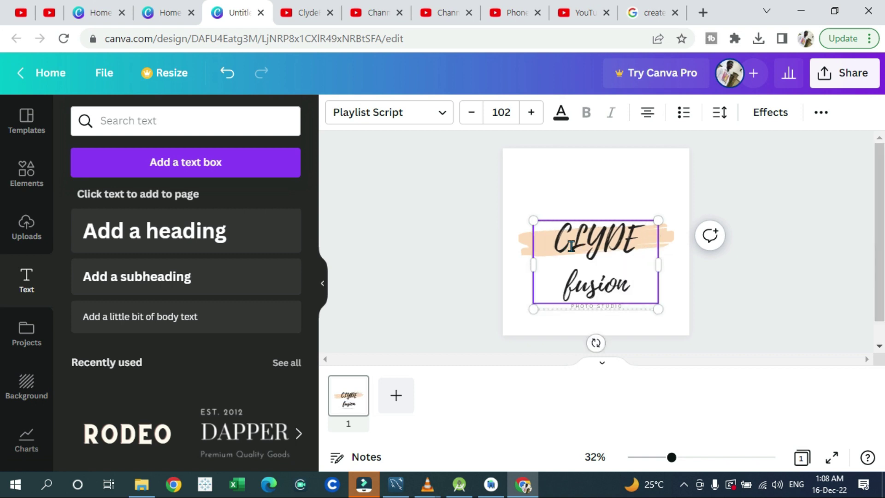
pyautogui.click(712, 269)
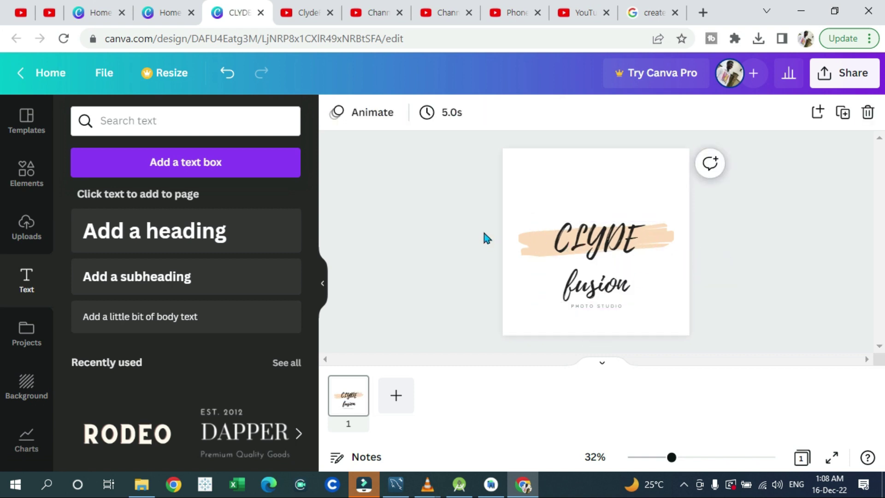
pyautogui.click(611, 249)
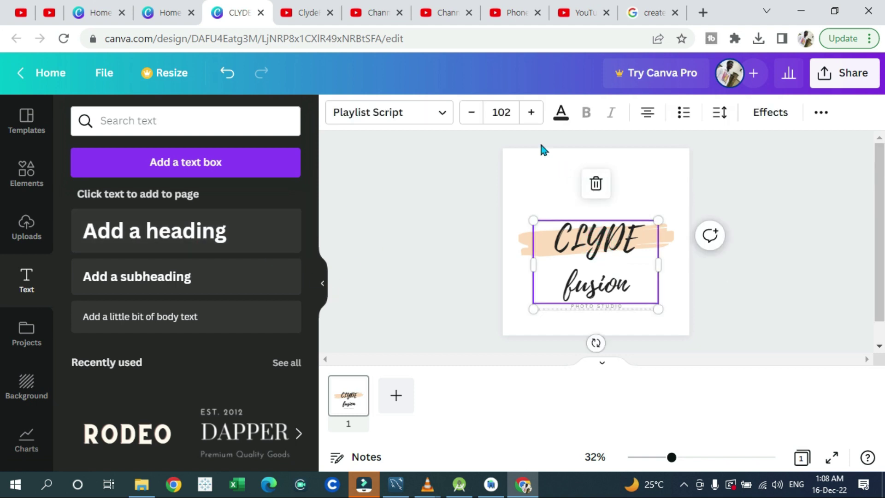
pyautogui.click(446, 115)
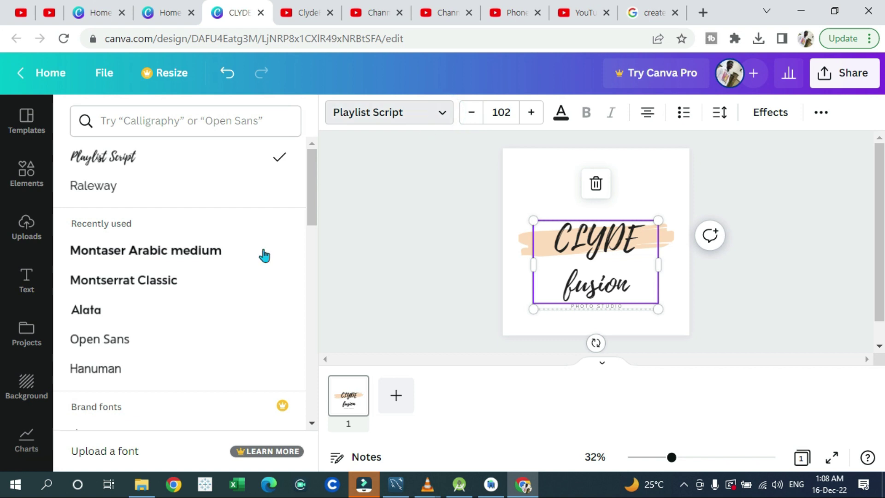
pyautogui.click(192, 255)
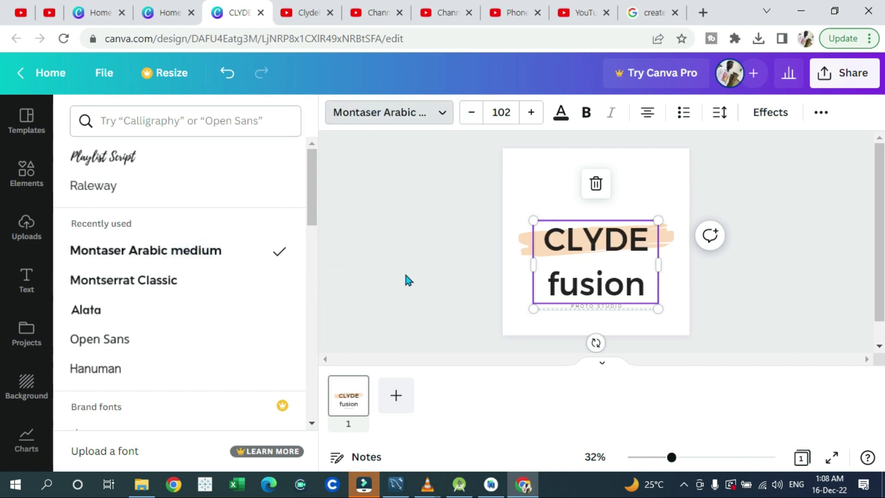
pyautogui.click(369, 226)
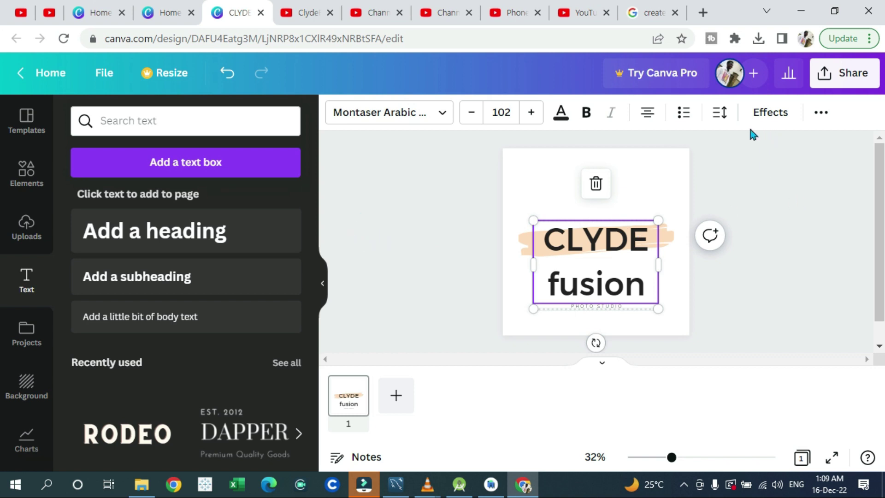
pyautogui.click(752, 239)
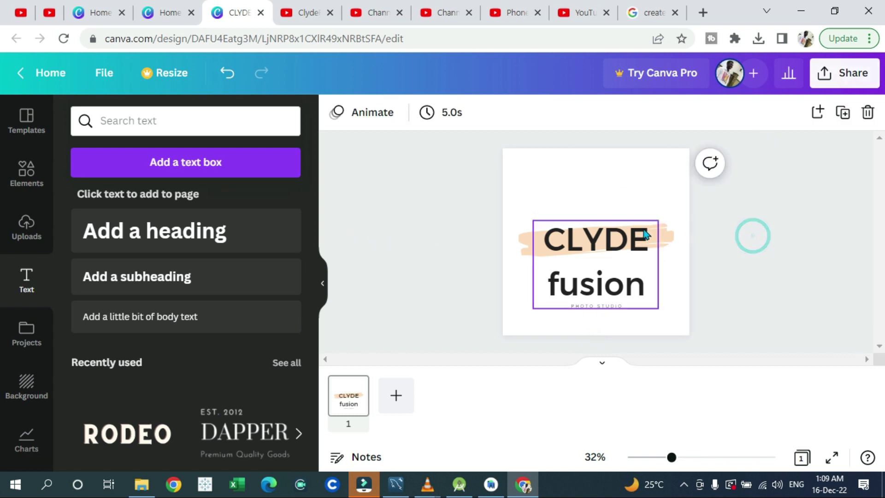
pyautogui.click(838, 76)
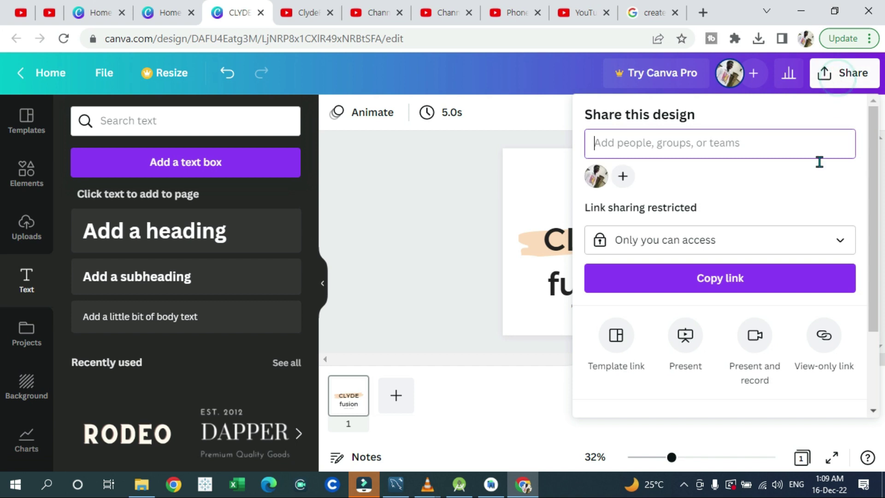
pyautogui.scroll(-3, 747, 302)
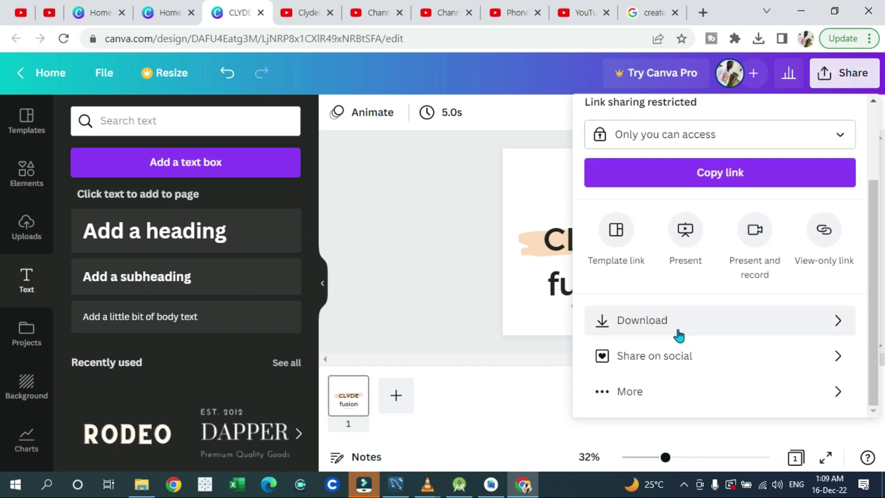
pyautogui.scroll(3, 695, 326)
pyautogui.click(444, 234)
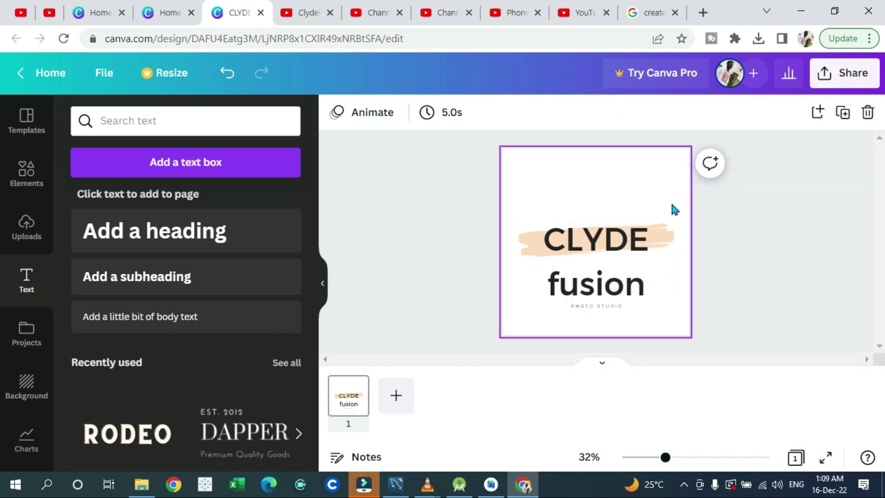
pyautogui.click(383, 198)
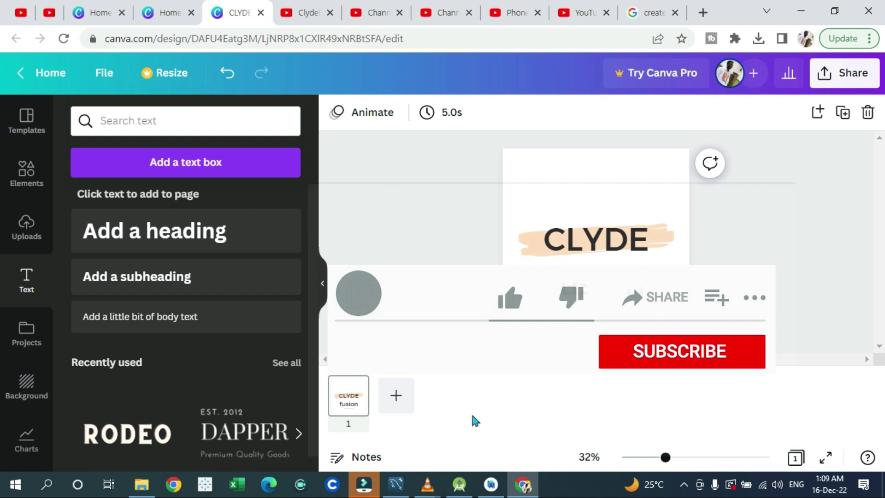
pyautogui.click(523, 485)
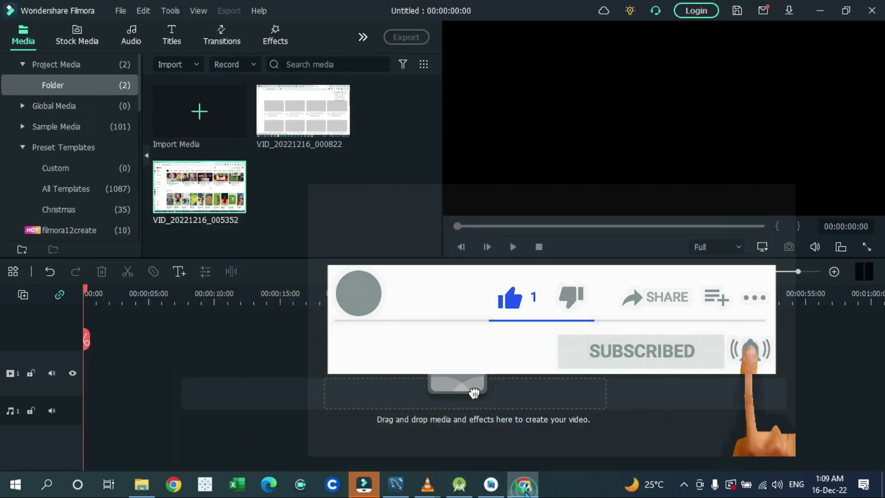
pyautogui.click(524, 485)
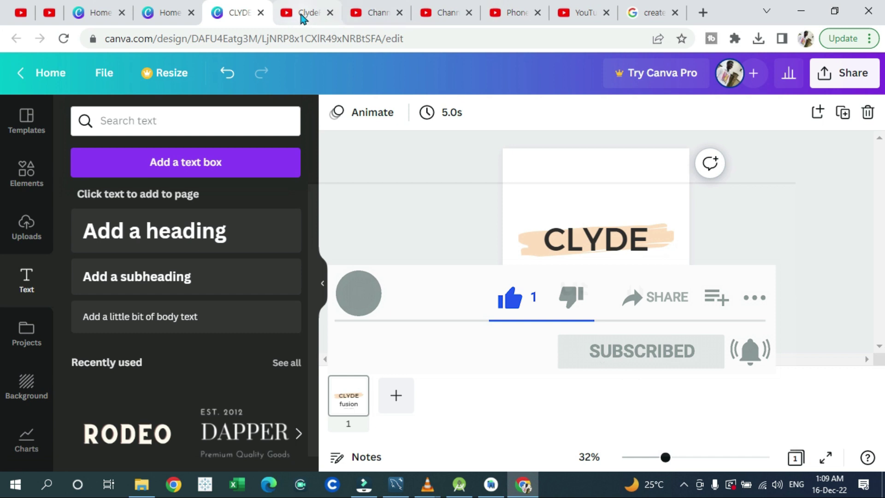
pyautogui.moveTo(318, 18)
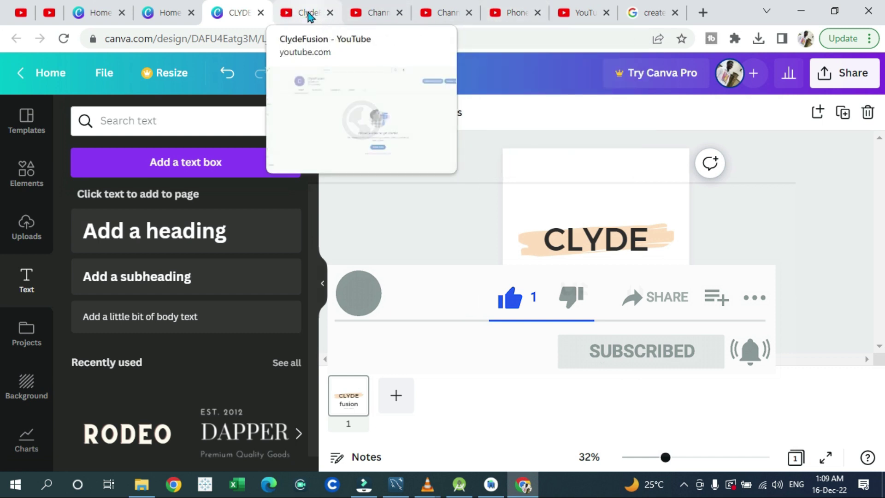
# Step: Upload CLYDE FUSION (2) as the channel banner image and accept its crop
pyautogui.click(375, 17)
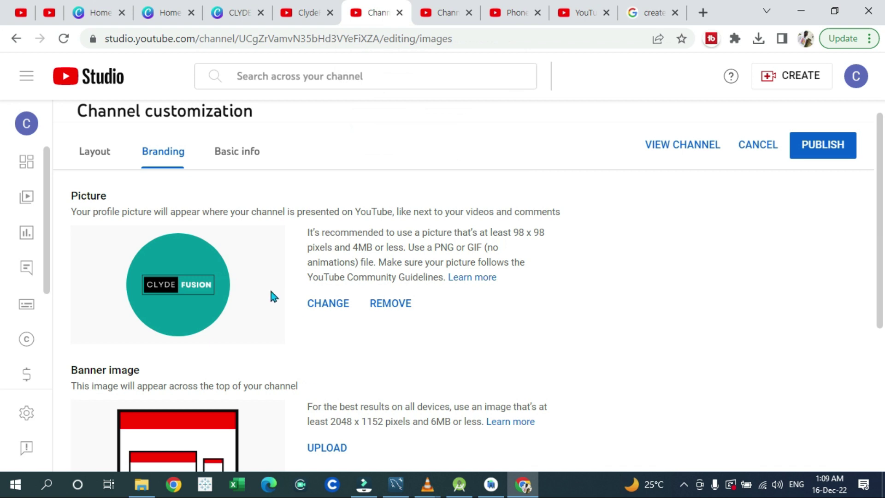
pyautogui.scroll(-3, 272, 295)
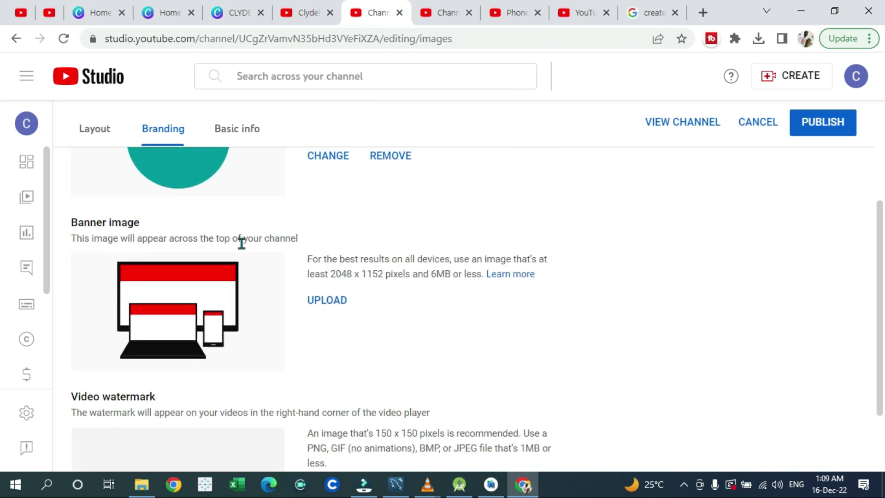
pyautogui.click(332, 304)
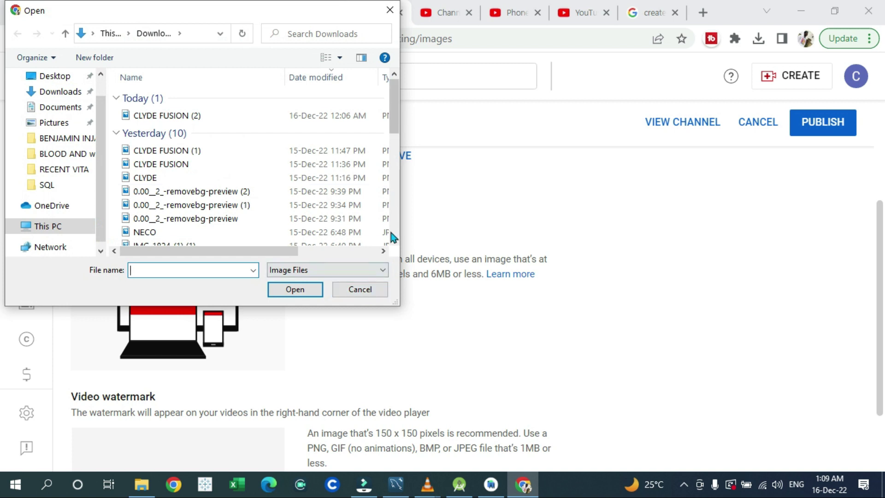
pyautogui.click(364, 291)
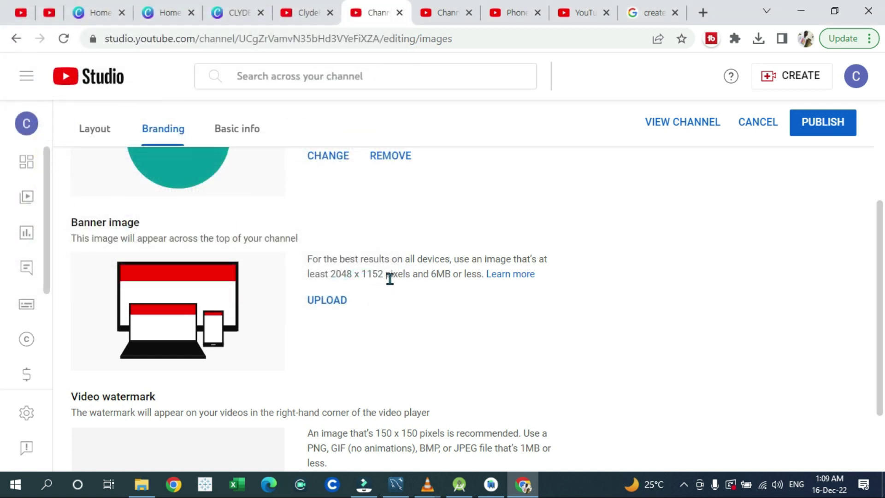
pyautogui.click(327, 305)
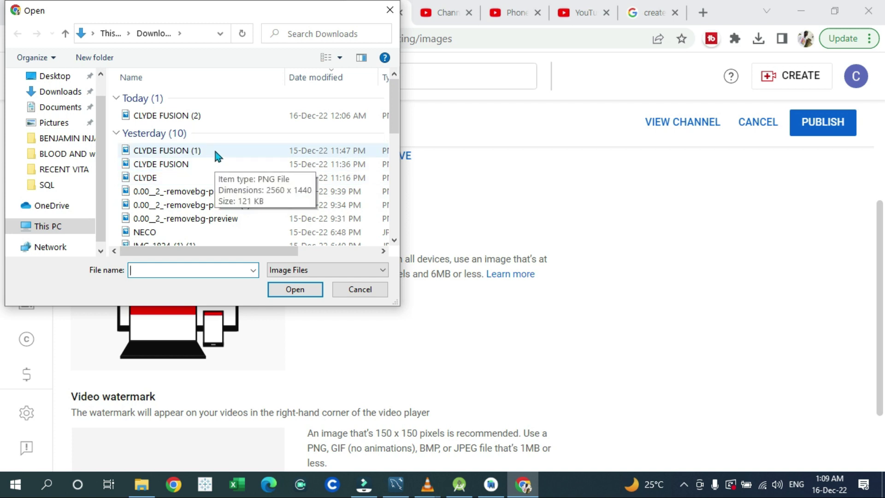
pyautogui.click(204, 114)
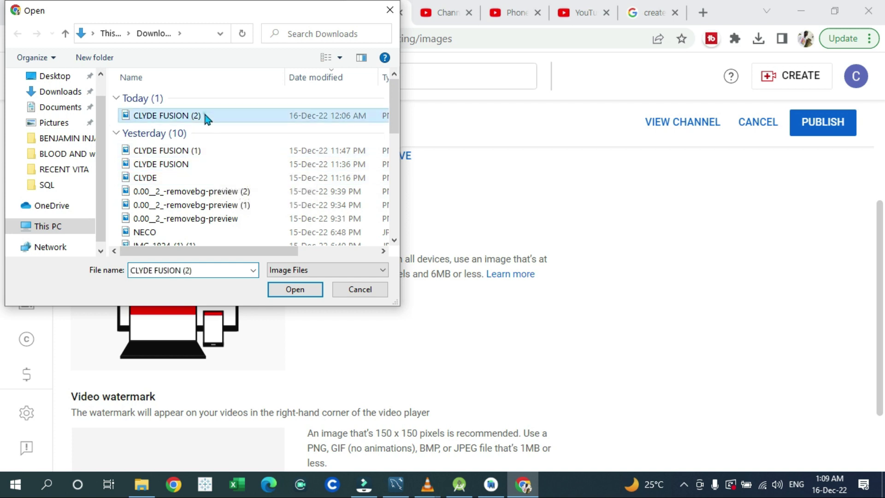
pyautogui.click(293, 290)
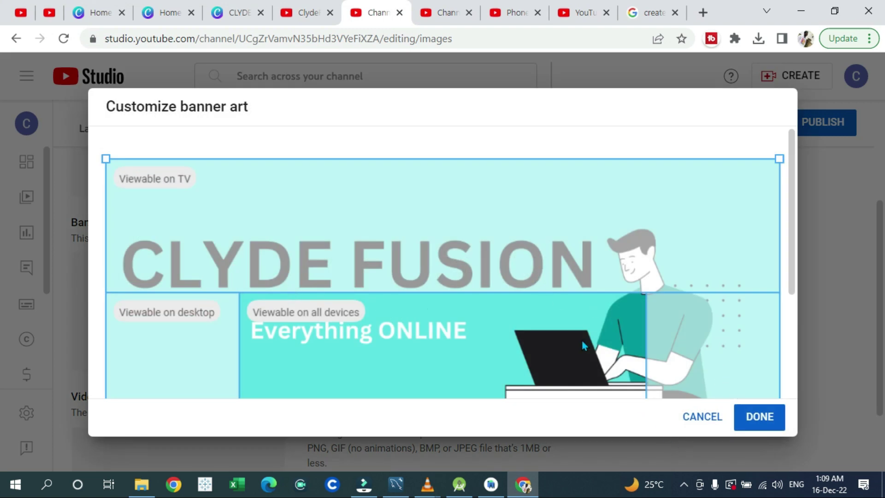
pyautogui.click(758, 417)
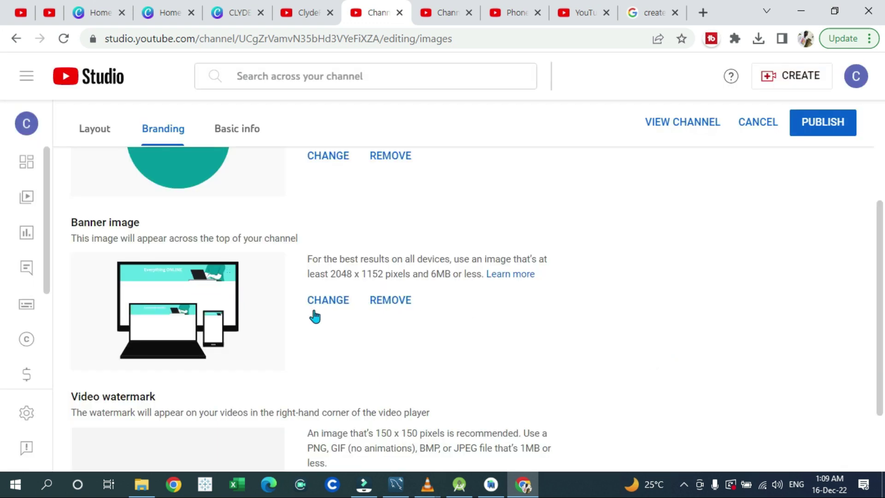
pyautogui.scroll(-2, 370, 332)
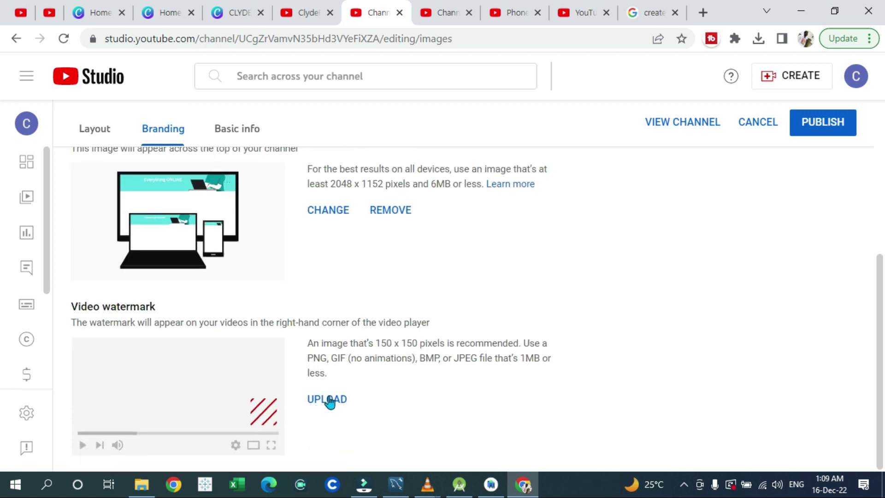
pyautogui.click(227, 14)
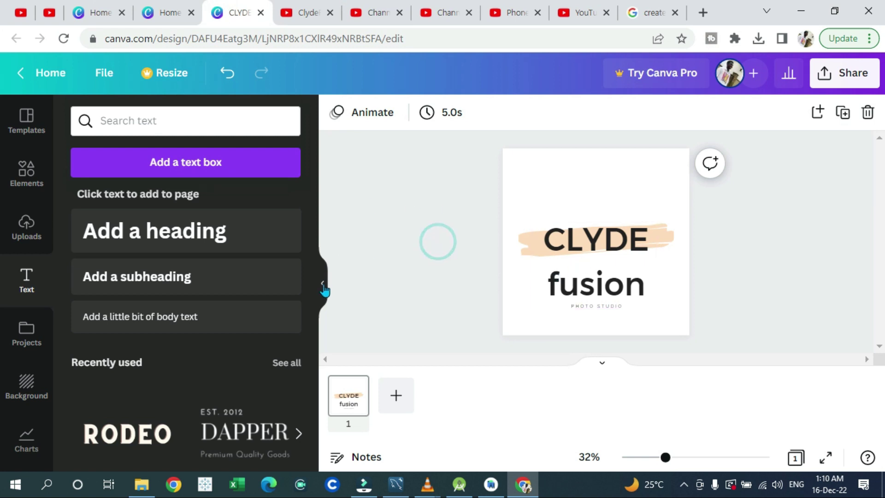
pyautogui.click(323, 282)
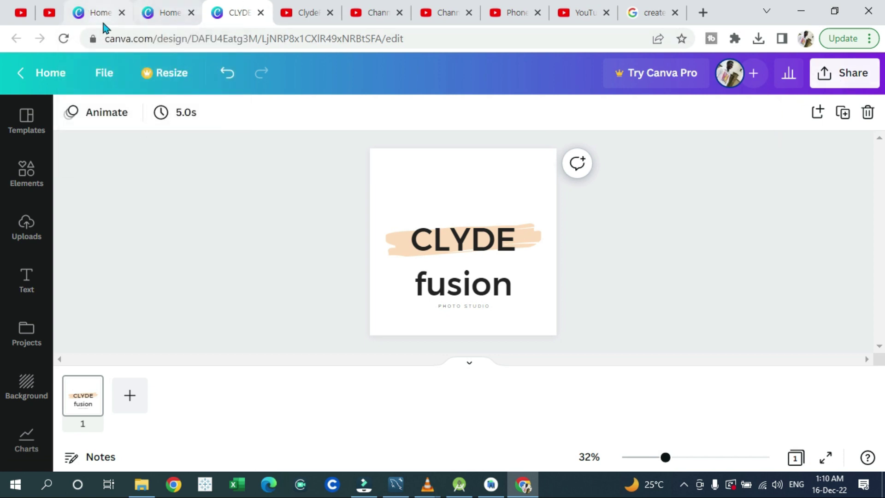
pyautogui.click(300, 14)
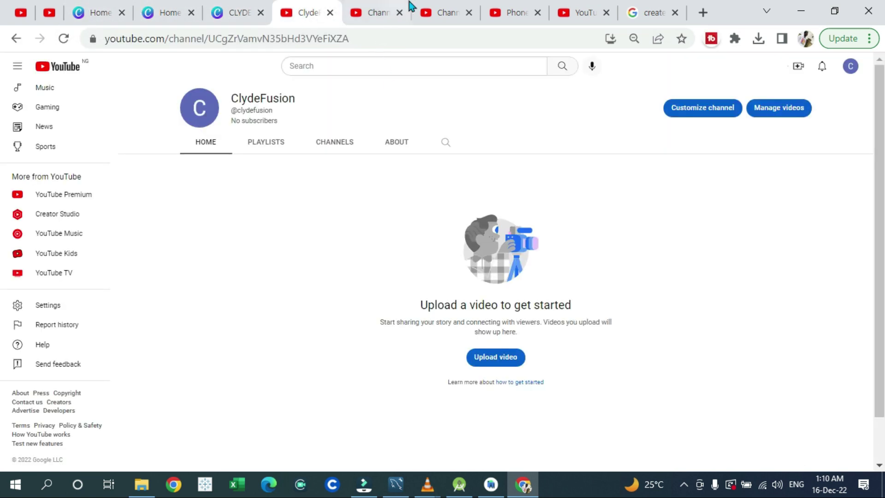
pyautogui.click(369, 17)
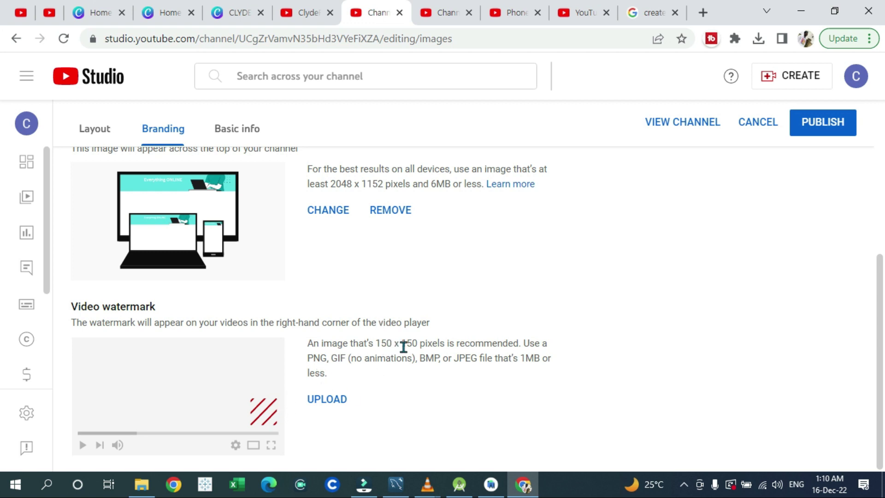
# Step: Switch to the channel's Basic info tab
pyautogui.scroll(5, 530, 302)
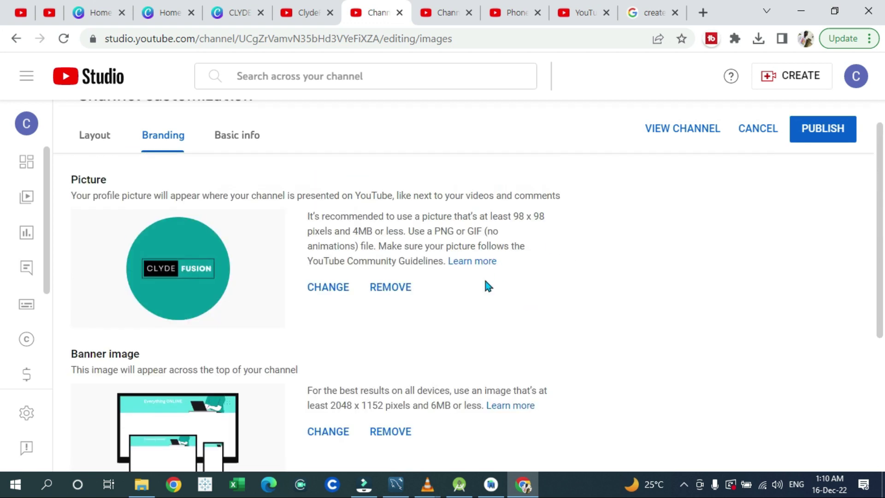
pyautogui.scroll(-5, 487, 284)
pyautogui.scroll(5, 316, 342)
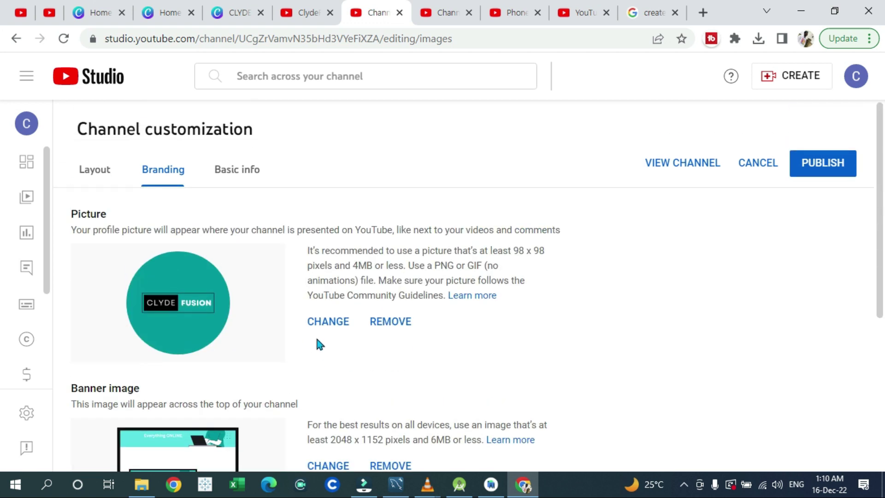
pyautogui.scroll(-3, 504, 275)
pyautogui.scroll(5, 310, 248)
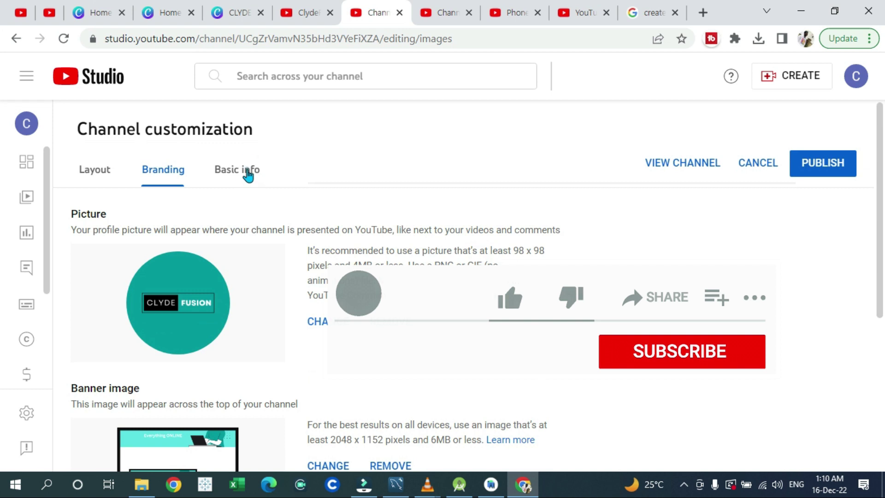
pyautogui.click(243, 170)
pyautogui.scroll(-2, 323, 248)
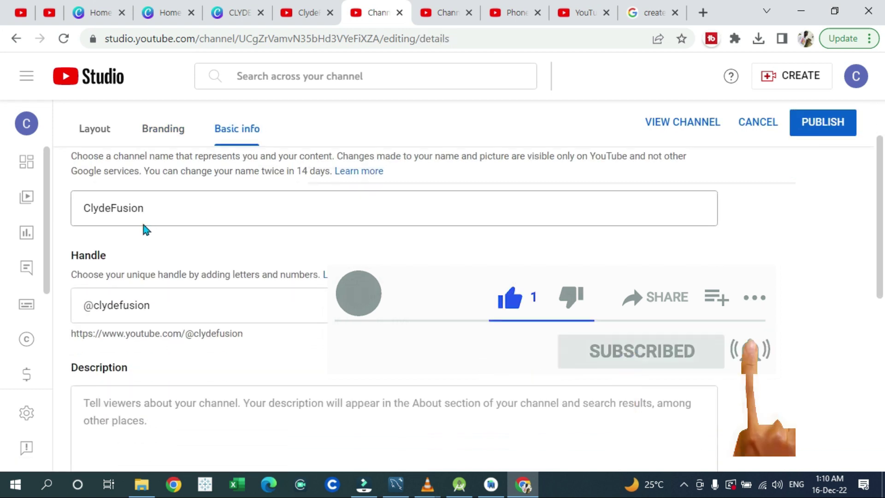
pyautogui.scroll(2, 159, 274)
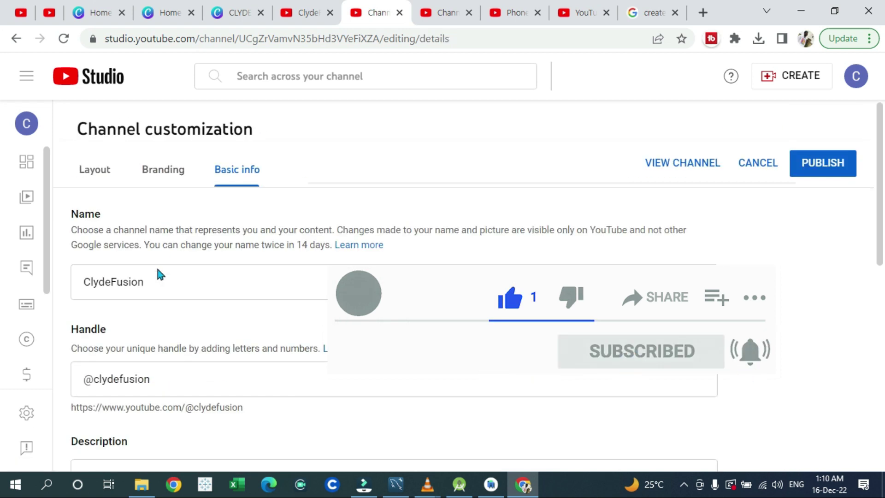
pyautogui.click(156, 276)
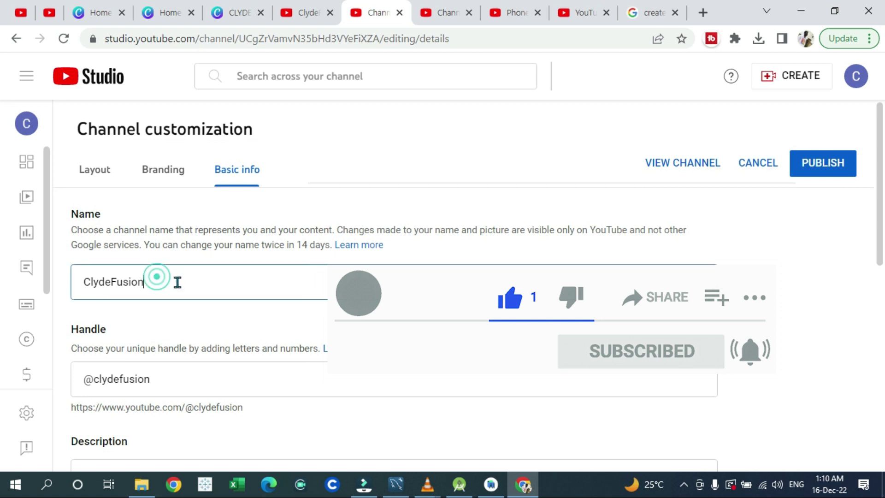
pyautogui.scroll(-4, 185, 291)
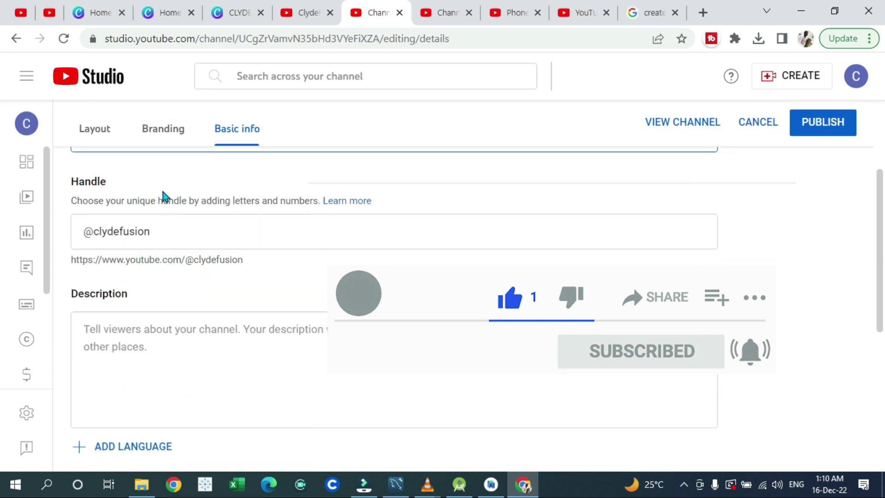
pyautogui.click(164, 234)
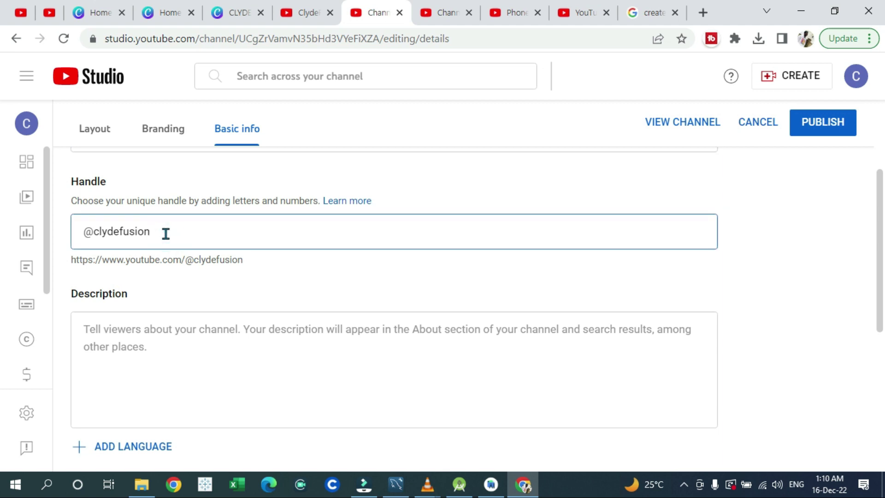
pyautogui.scroll(-3, 179, 257)
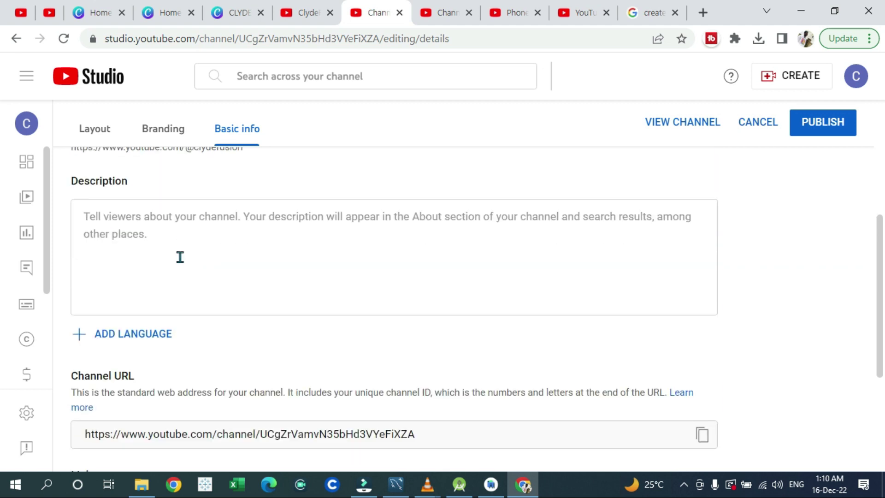
pyautogui.scroll(2, 149, 228)
pyautogui.click(134, 270)
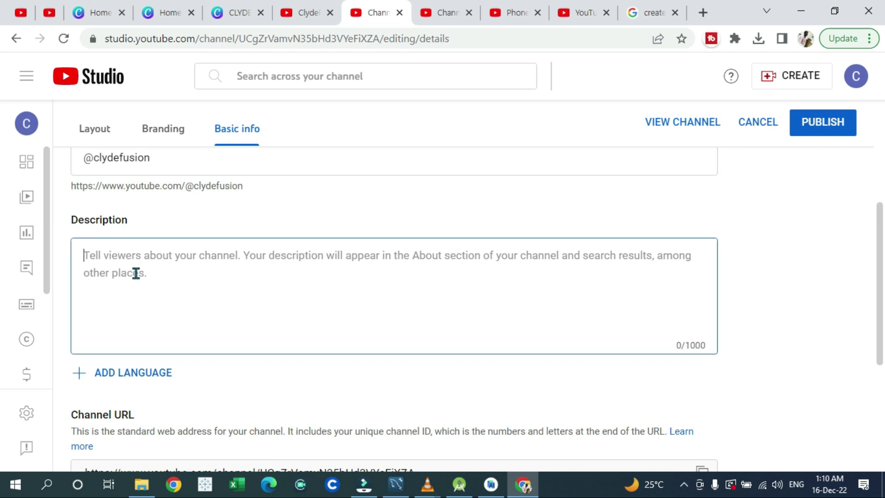